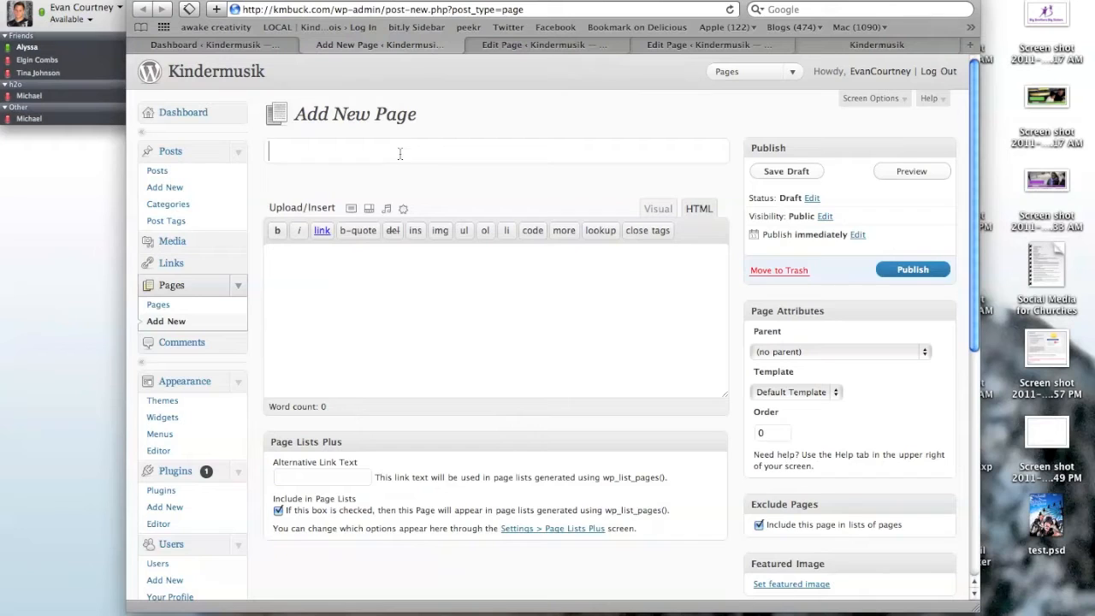
# - Title the new page Test
pyautogui.write('Test')
pyautogui.click(408, 288)
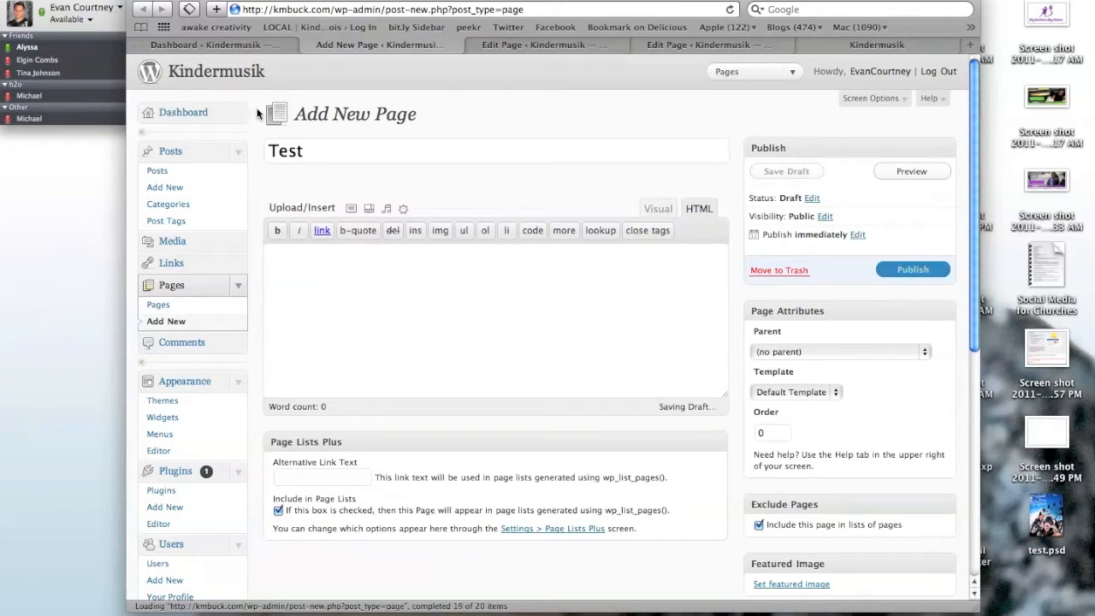
# - Open the existing Village page for editing from the site's list of pages
pyautogui.click(232, 47)
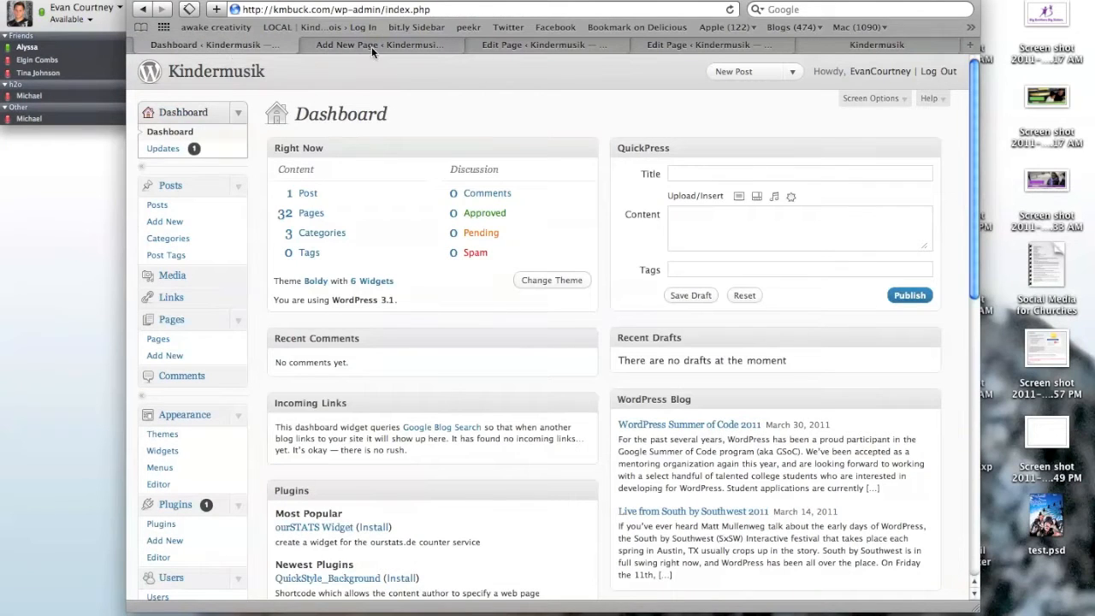
pyautogui.click(514, 45)
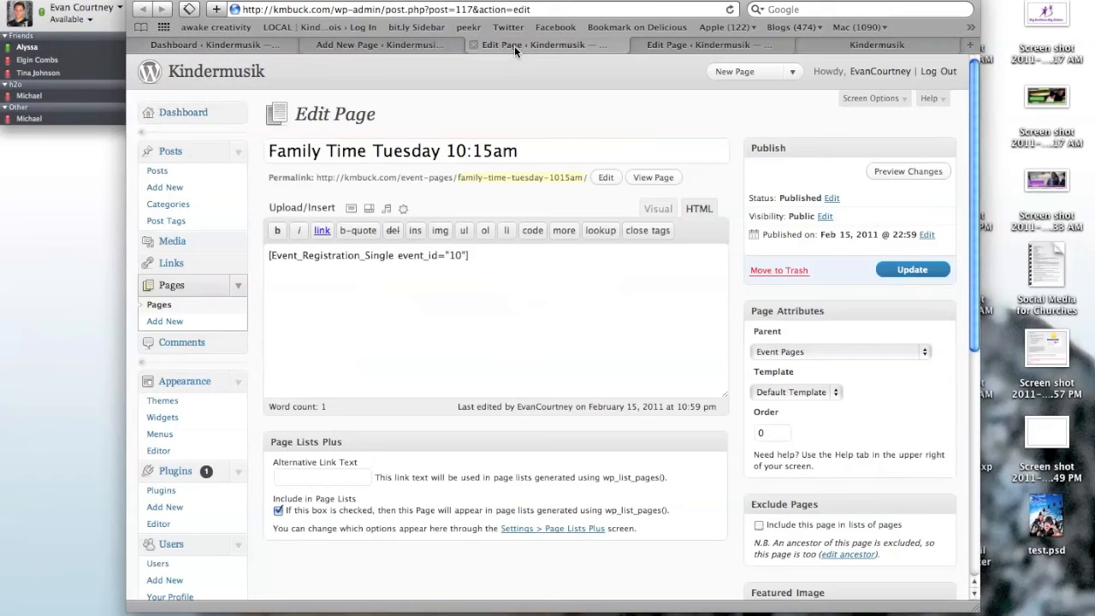
pyautogui.click(701, 45)
pyautogui.click(243, 49)
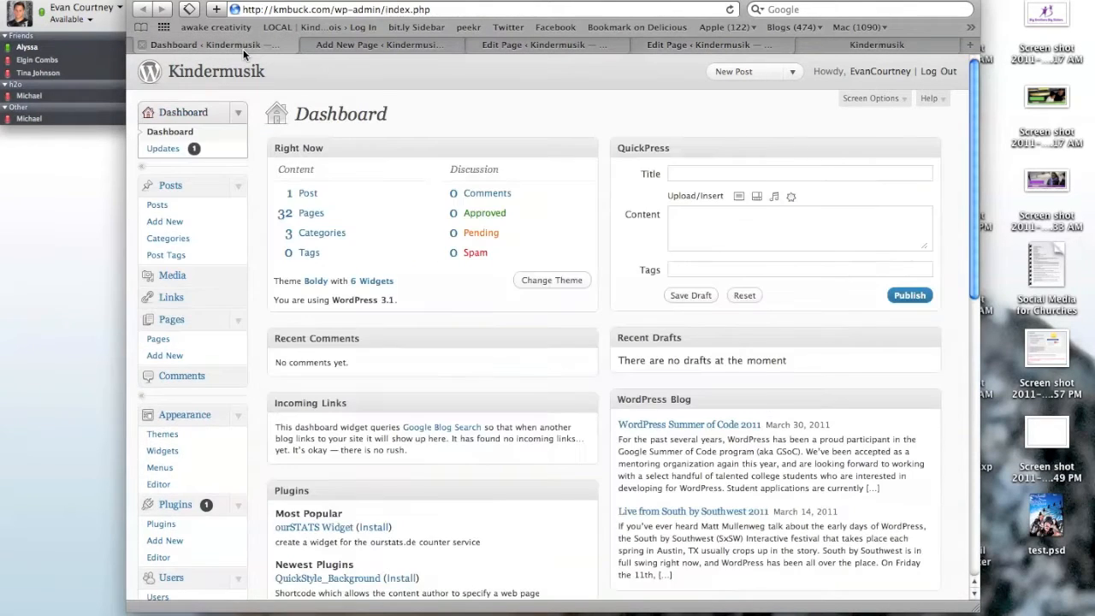
pyautogui.click(175, 336)
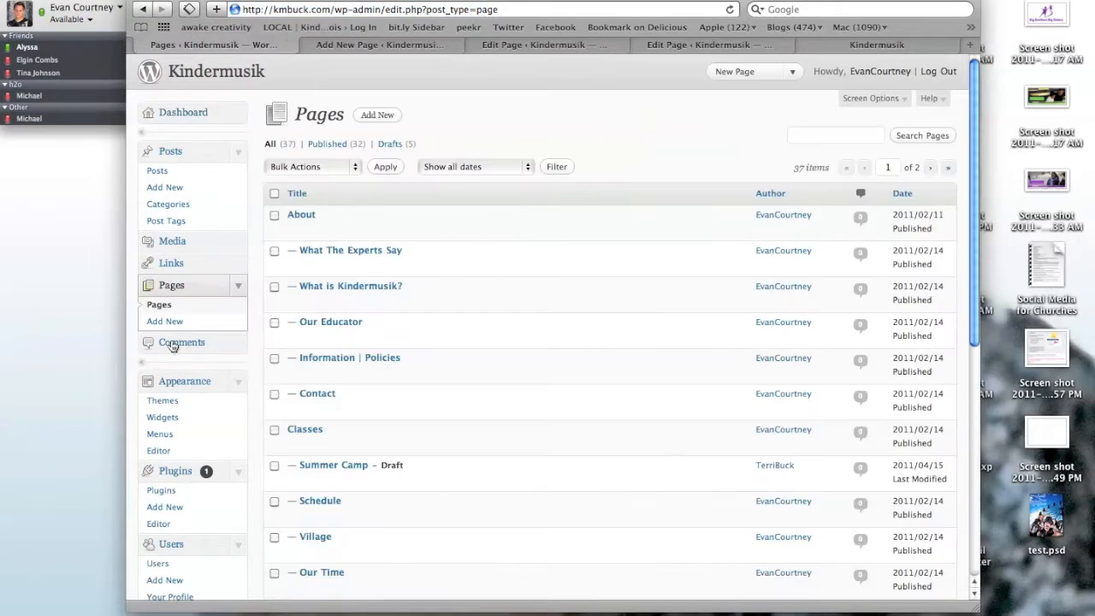
pyautogui.scroll(-3, 320, 315)
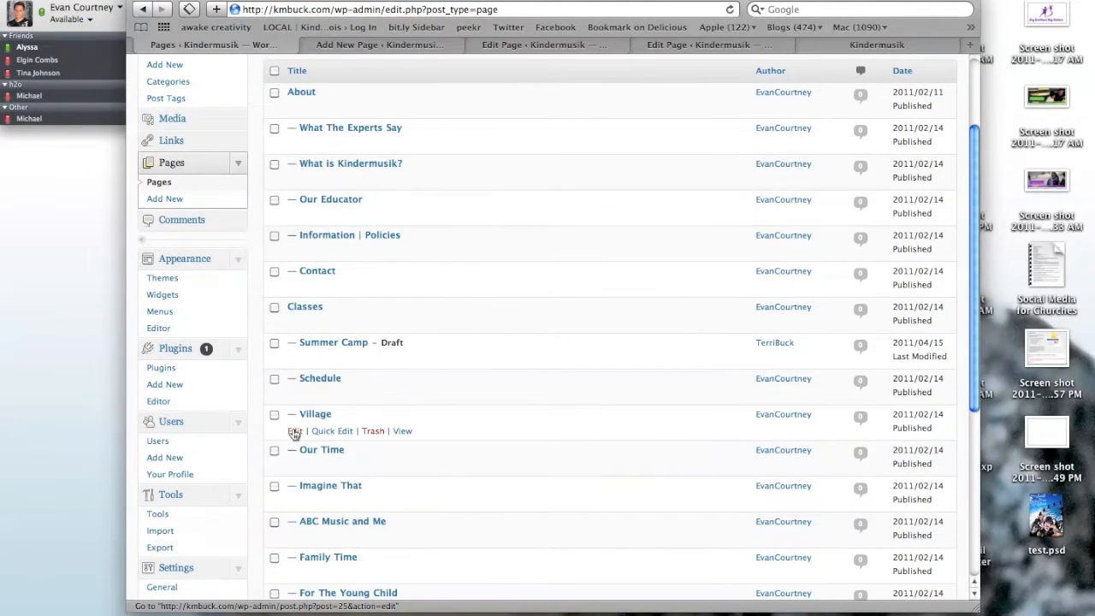
pyautogui.click(293, 432)
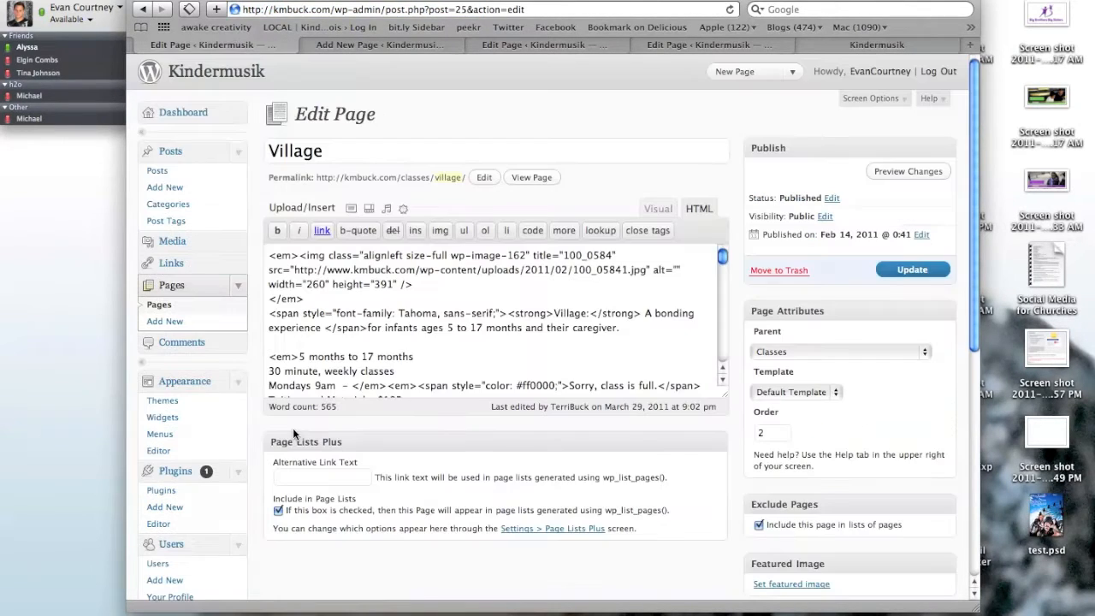
# - Show the Village page in visual mode, enlarge the editing area and review the page's content
pyautogui.click(653, 210)
pyautogui.moveTo(717, 392); pyautogui.dragTo(717, 522)
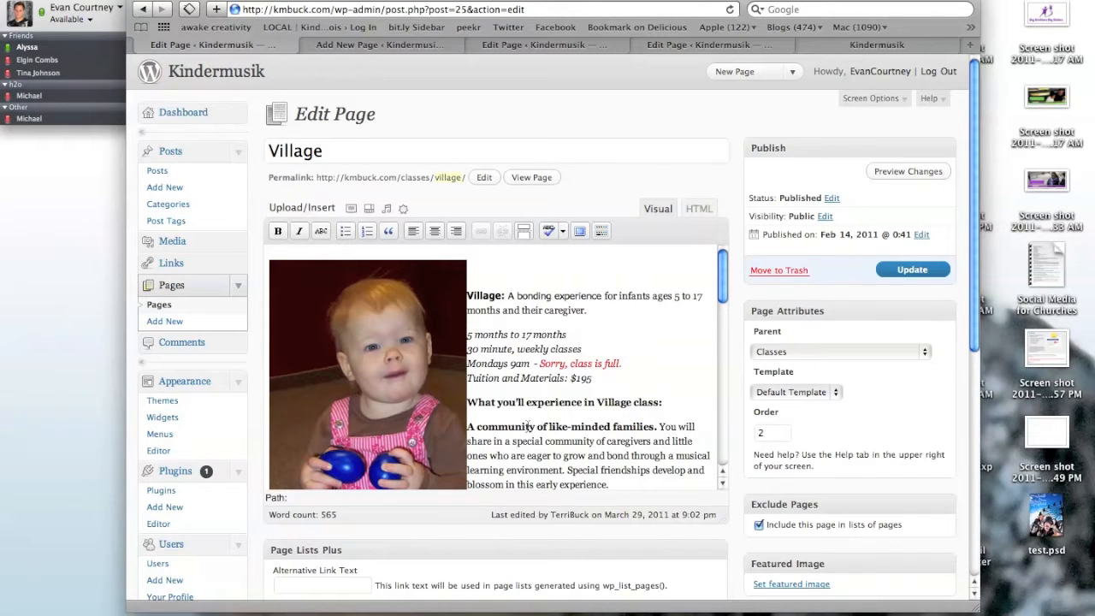
pyautogui.scroll(-10, 557, 373)
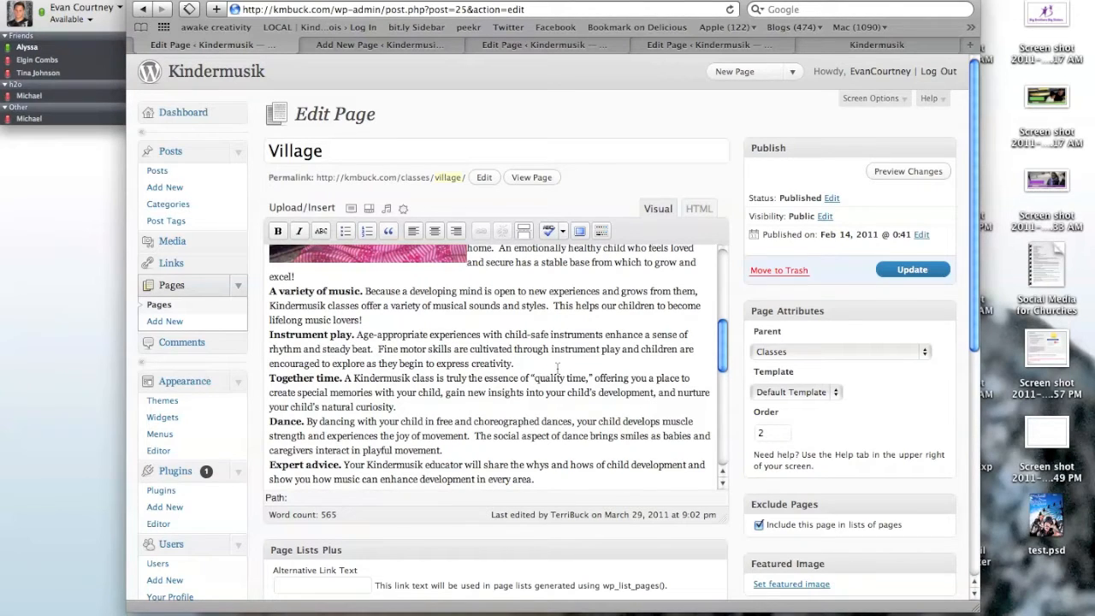
# - Copy the Village page's entire HTML code and paste it into the Test page's HTML content
pyautogui.click(699, 210)
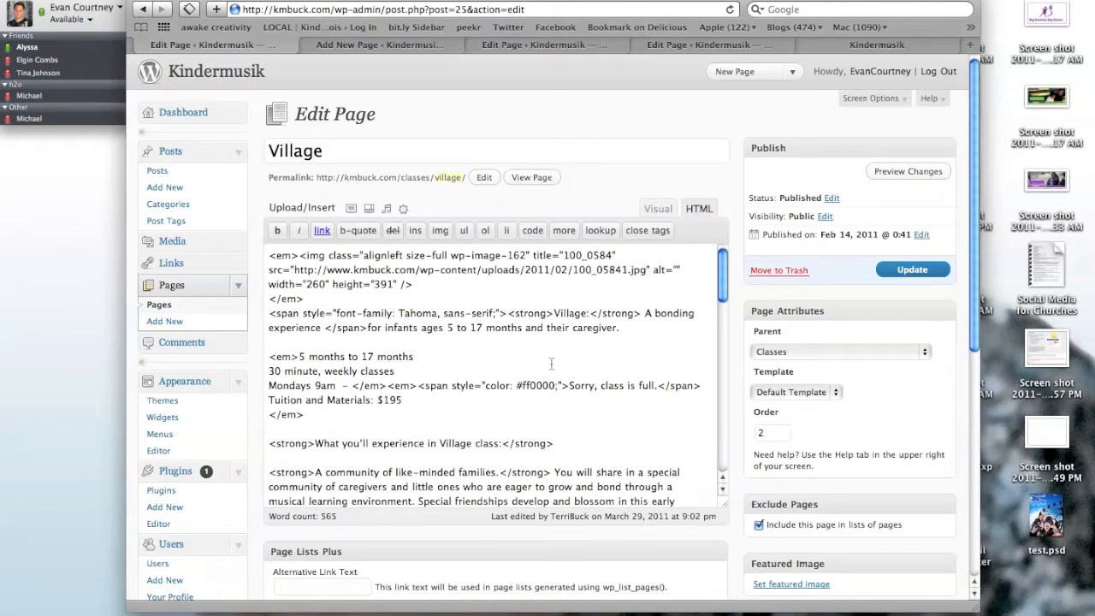
pyautogui.press('super+a')
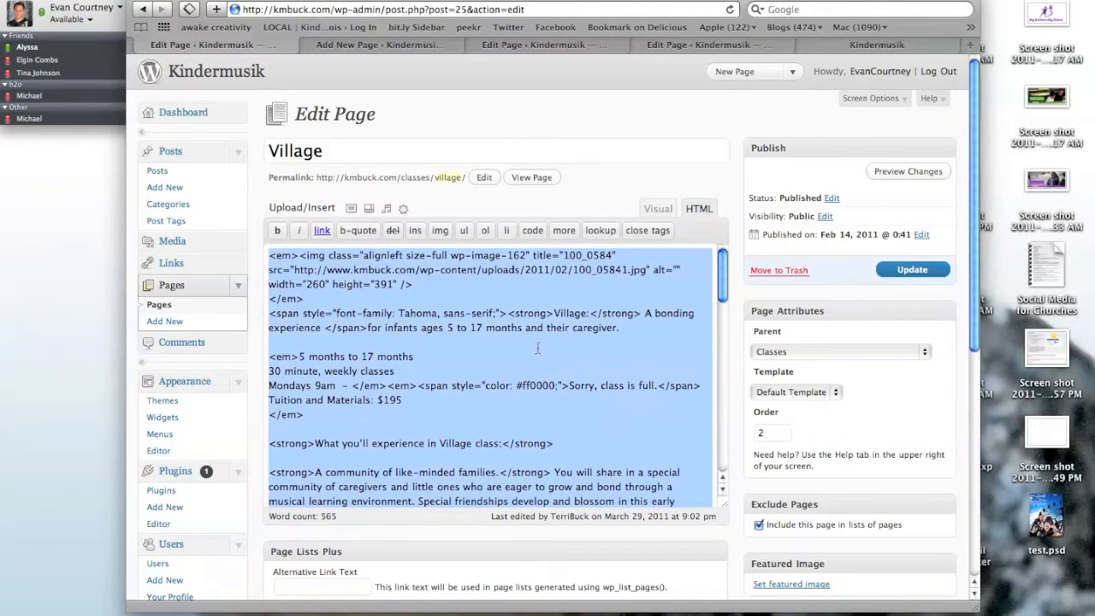
pyautogui.click(411, 42)
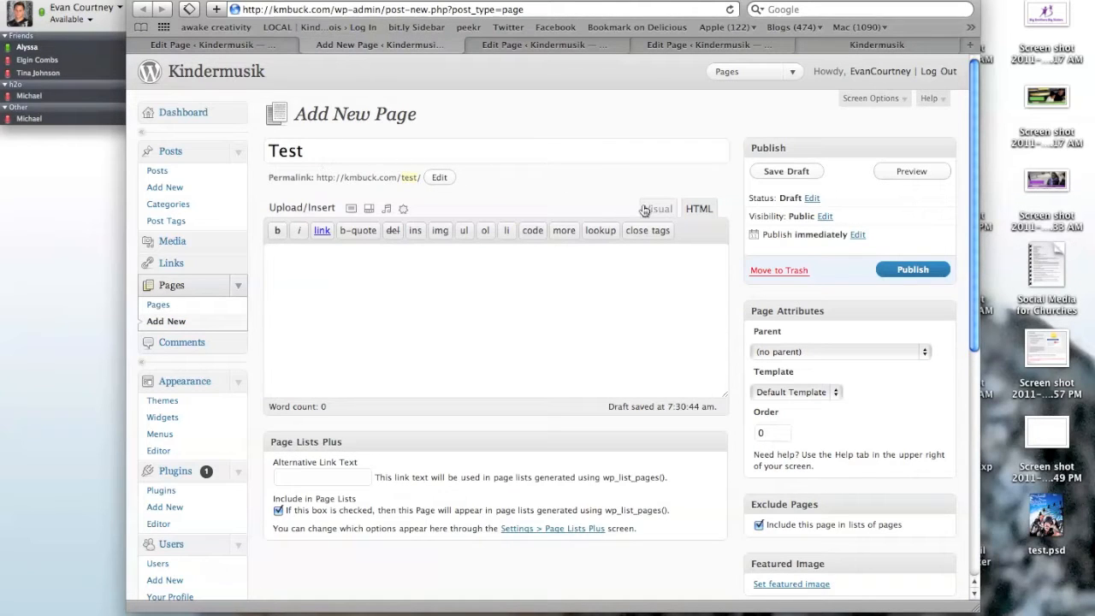
pyautogui.press('super+v')
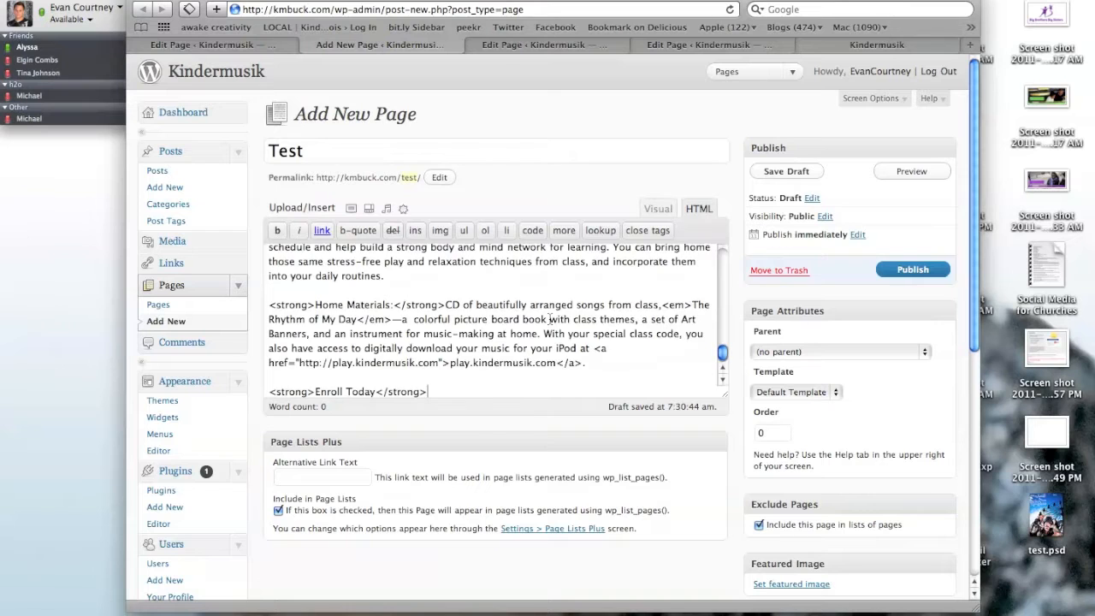
# - Show the Test page in visual mode and review the pasted content through to the Enroll Today line
pyautogui.click(654, 214)
pyautogui.scroll(-5, 576, 326)
pyautogui.scroll(5, 576, 325)
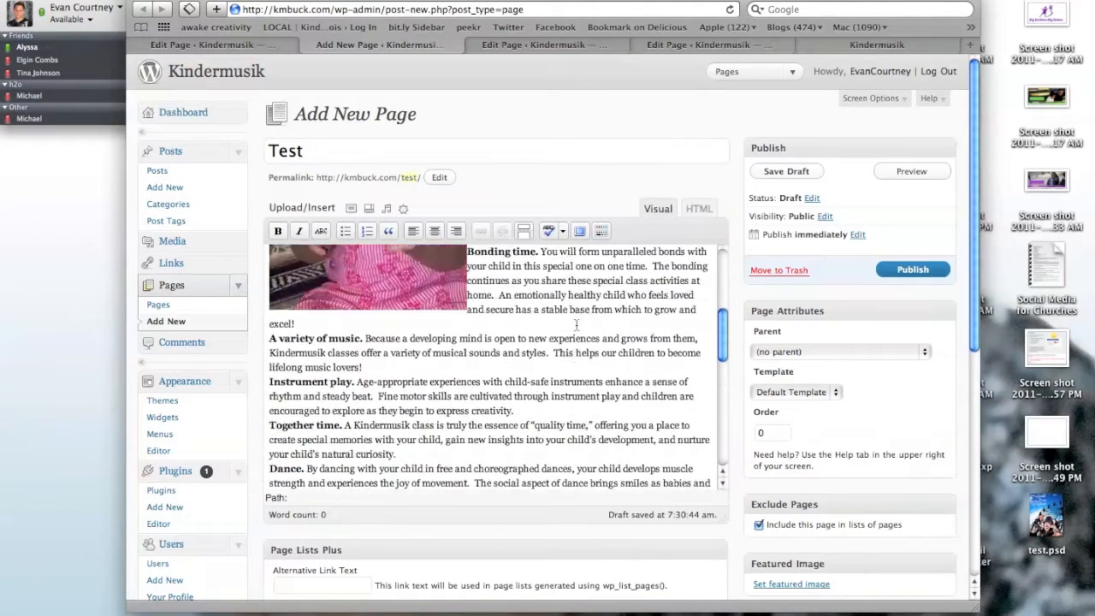
pyautogui.scroll(-5, 577, 324)
pyautogui.scroll(6, 577, 324)
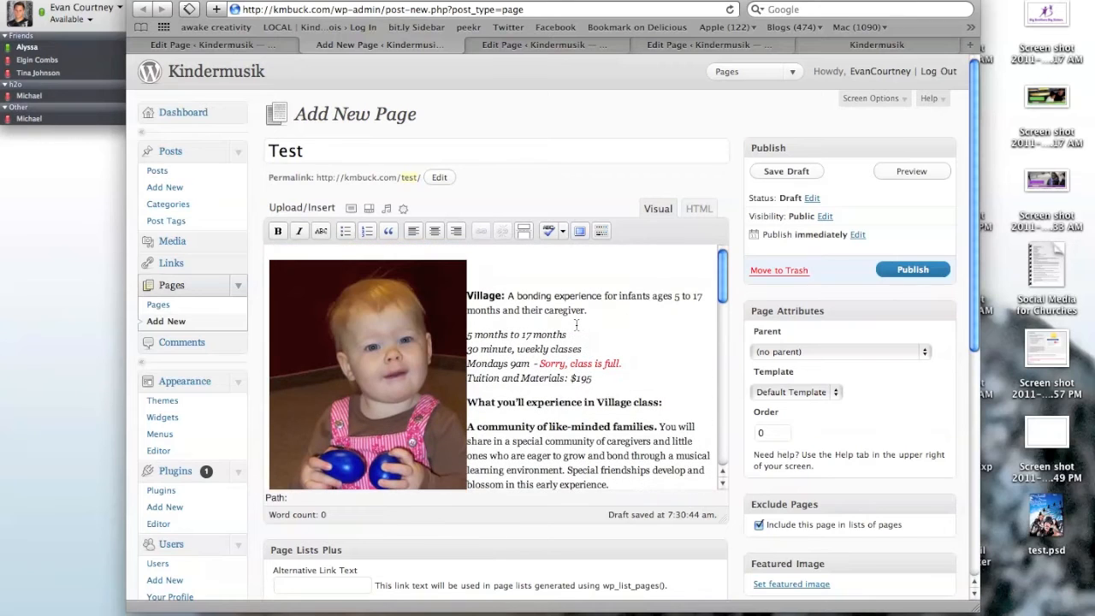
pyautogui.scroll(-8, 603, 353)
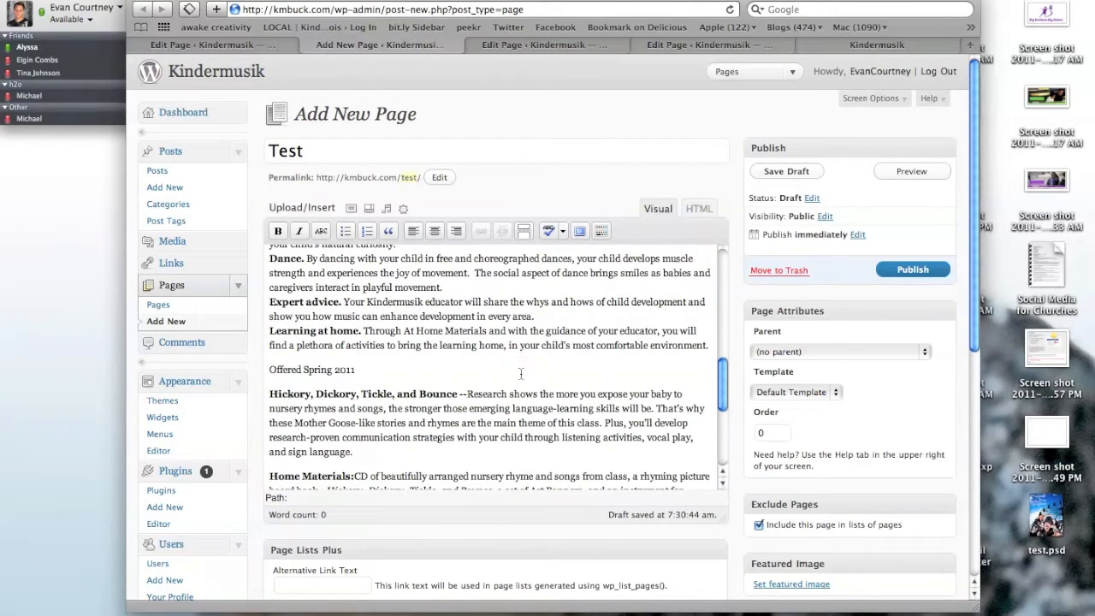
pyautogui.scroll(-6, 520, 373)
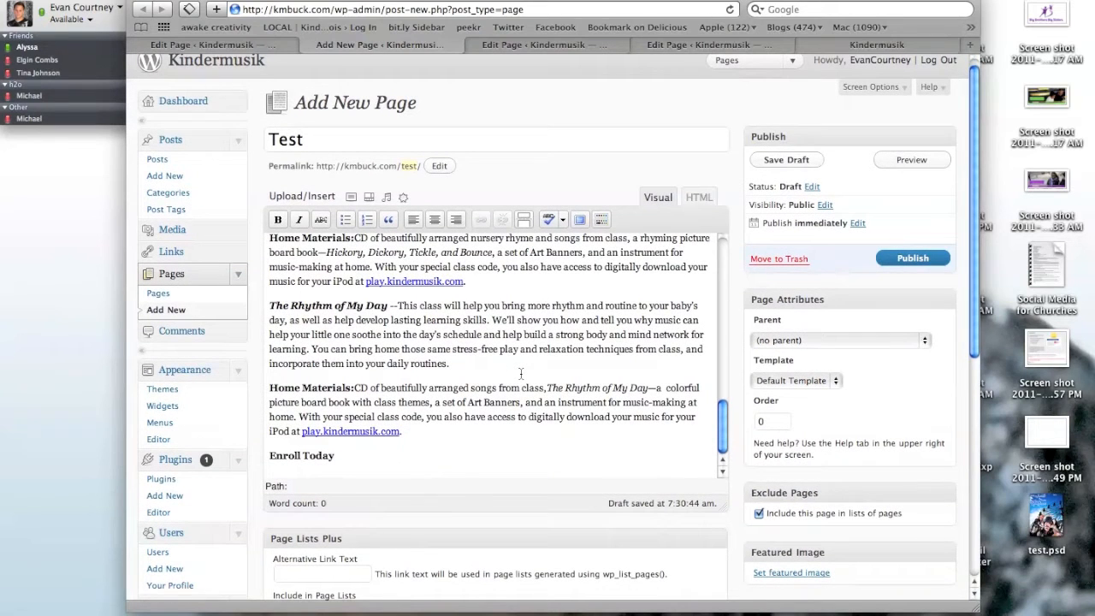
# - Examine the available parent pages and the other page settings of the Test page without changing them
pyautogui.click(838, 339)
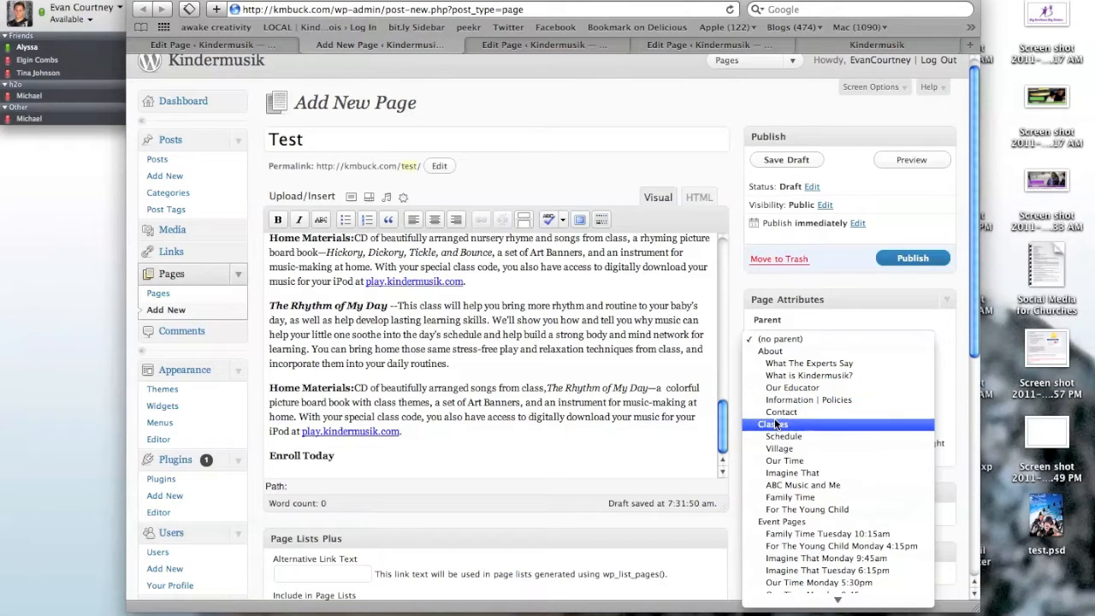
pyautogui.click(735, 416)
pyautogui.scroll(-2, 733, 416)
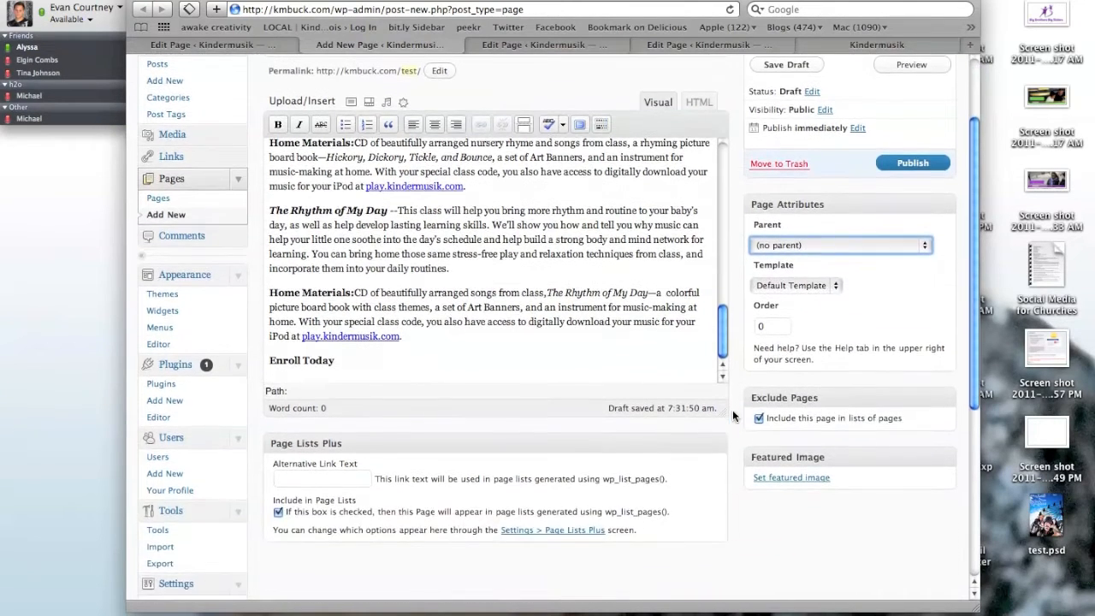
pyautogui.scroll(3, 757, 418)
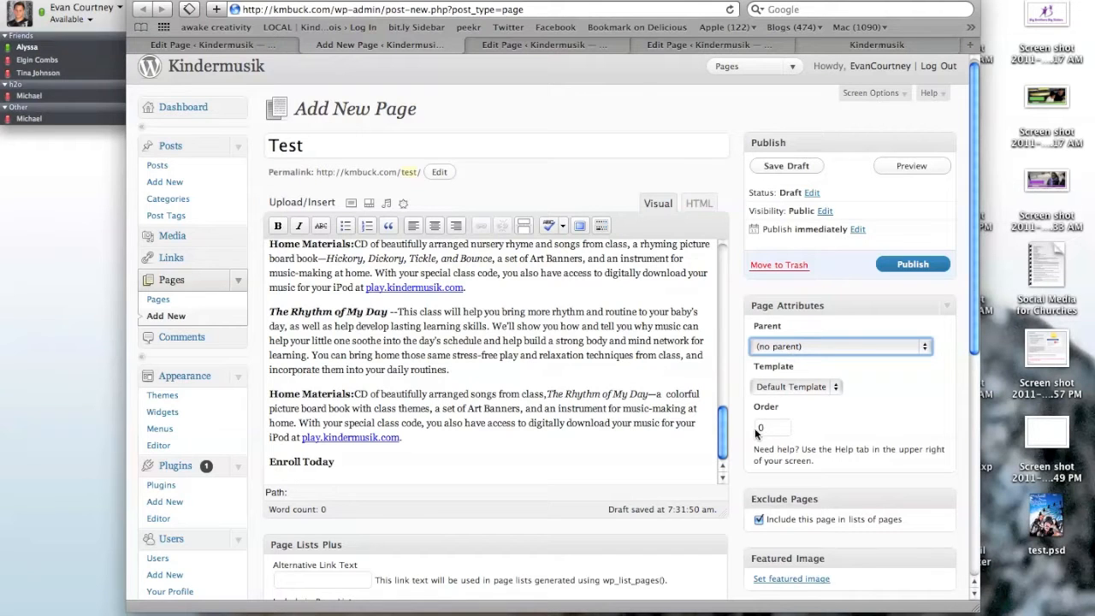
pyautogui.scroll(-2, 715, 427)
pyautogui.scroll(3, 678, 424)
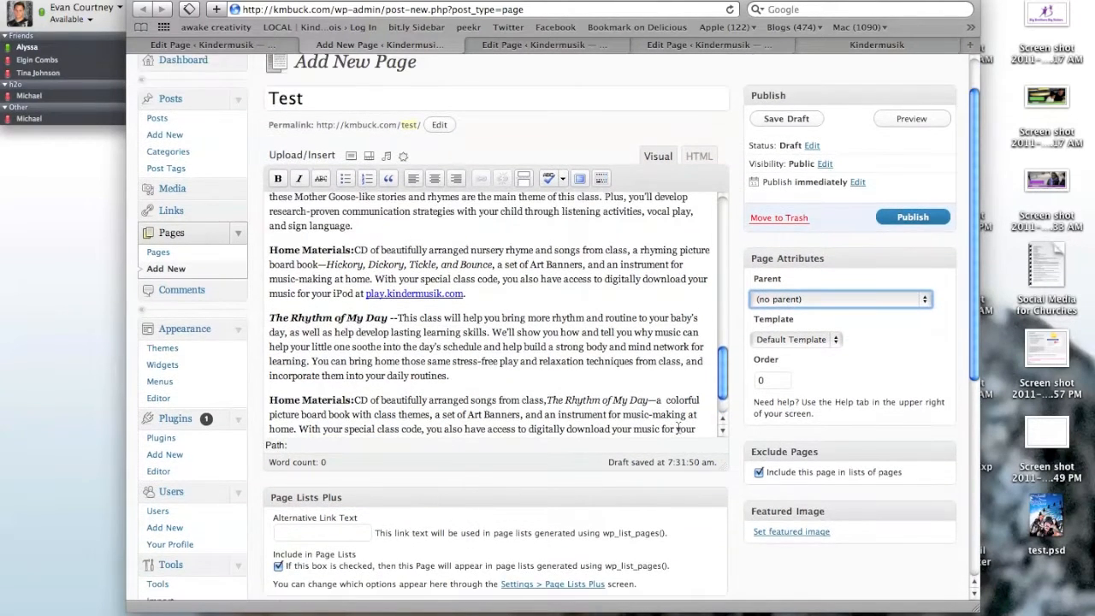
pyautogui.scroll(-3, 634, 366)
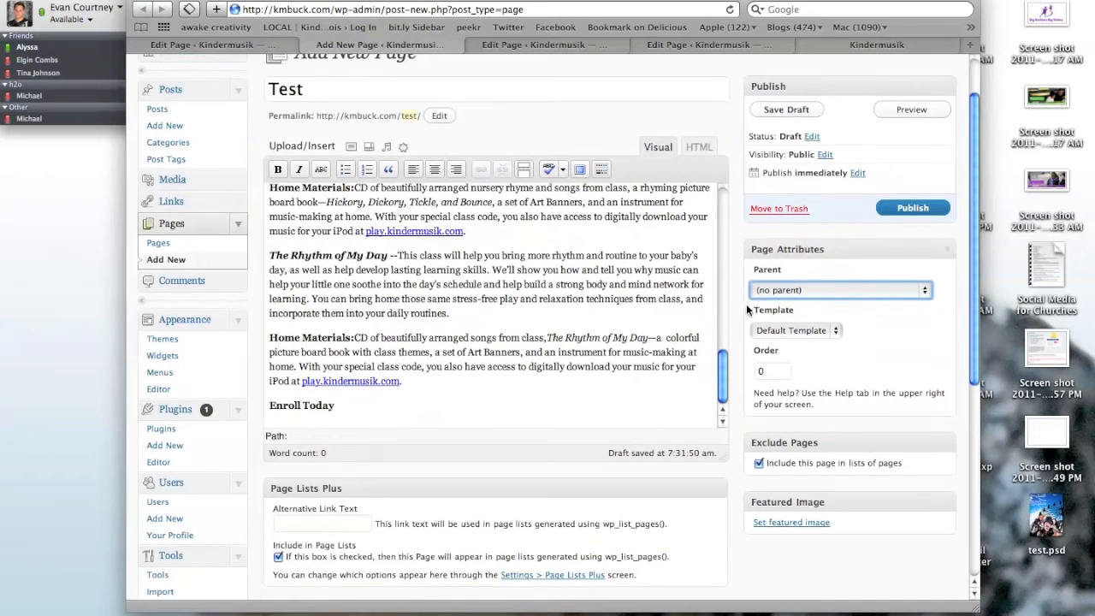
pyautogui.scroll(2, 736, 315)
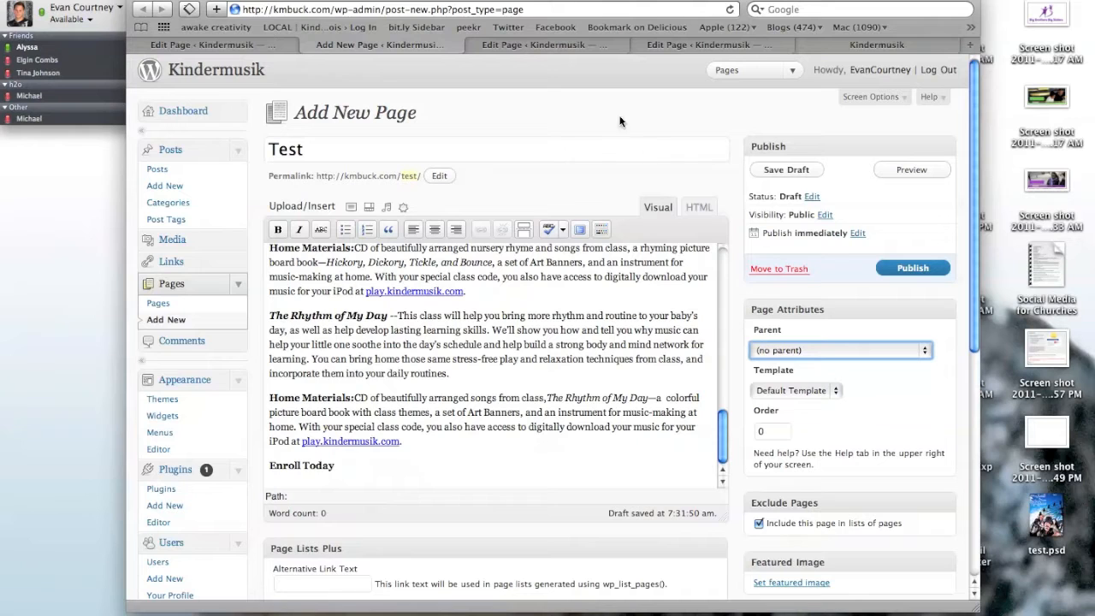
# - Open the Event Registration plugin's admin page in a new browser tab and switch to it
pyautogui.click(587, 45)
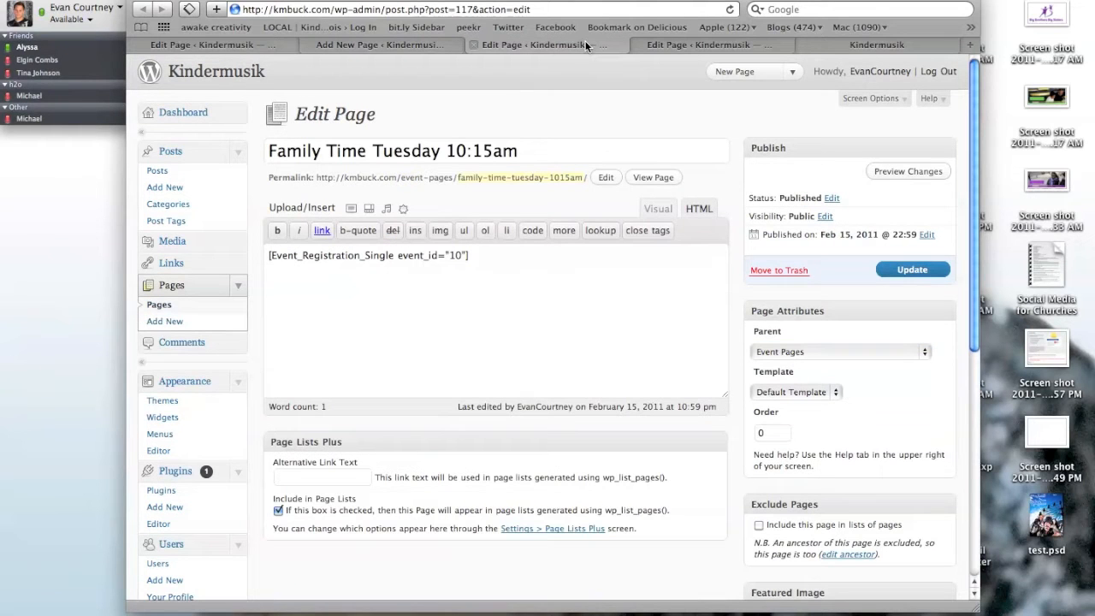
pyautogui.click(685, 40)
pyautogui.click(835, 40)
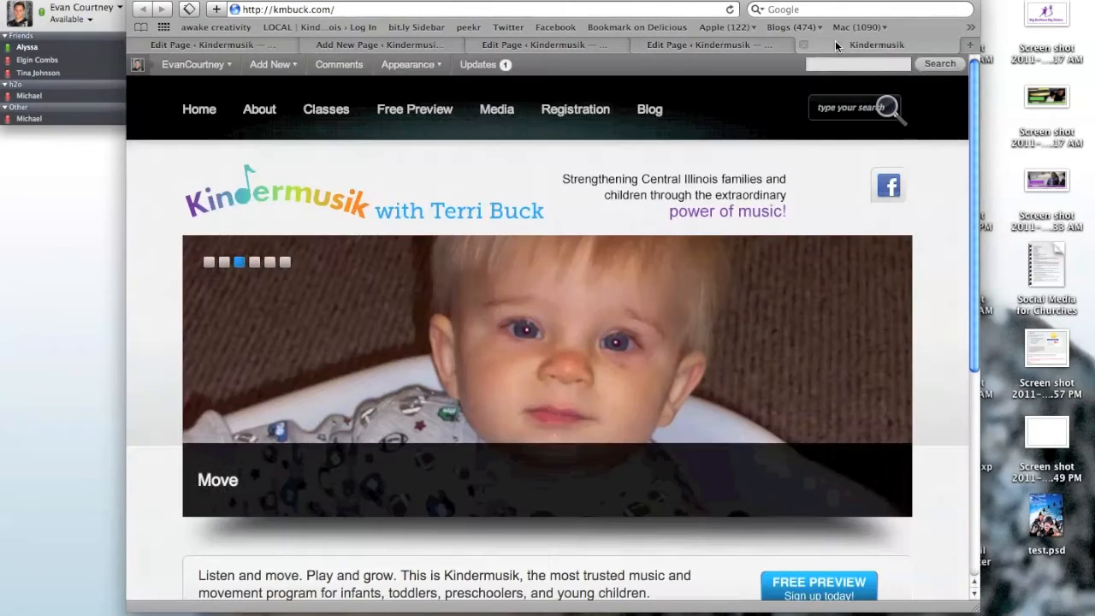
pyautogui.click(213, 44)
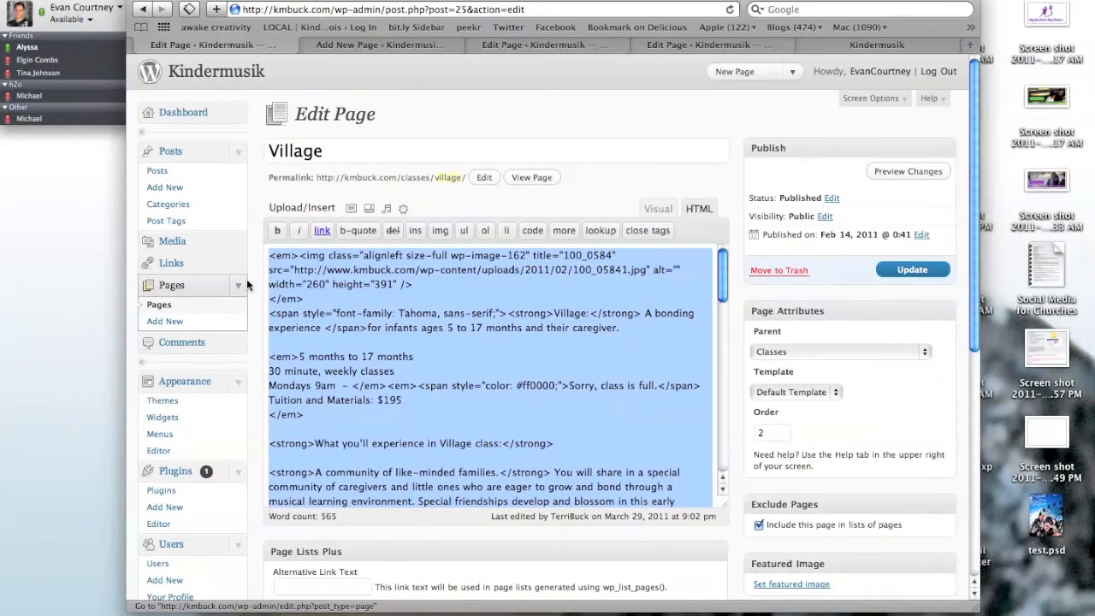
pyautogui.scroll(-10, 248, 284)
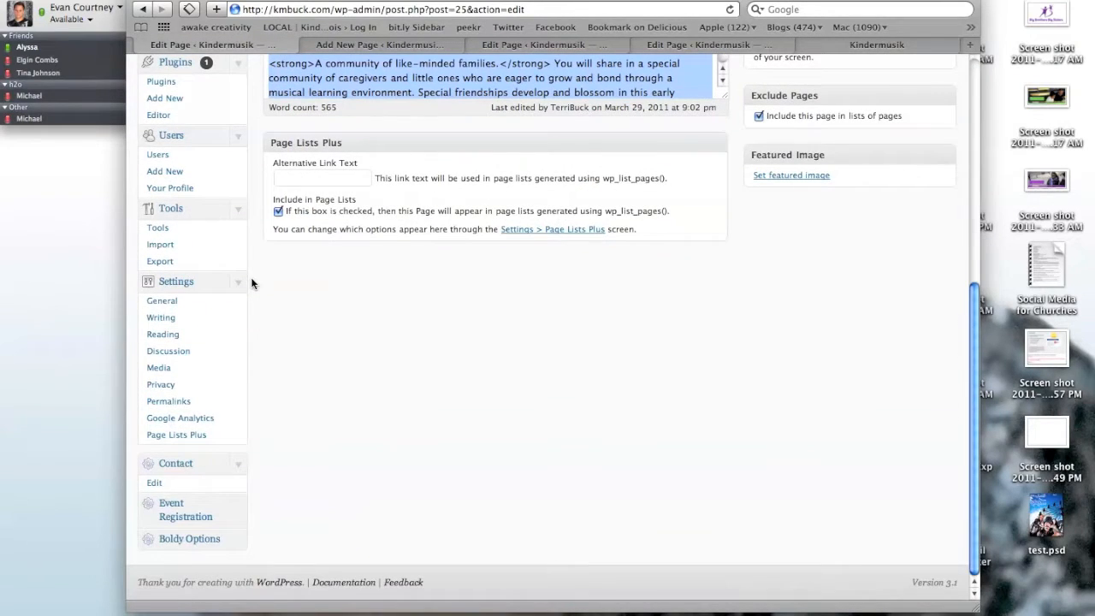
pyautogui.rightClick(180, 503)
pyautogui.click(210, 498)
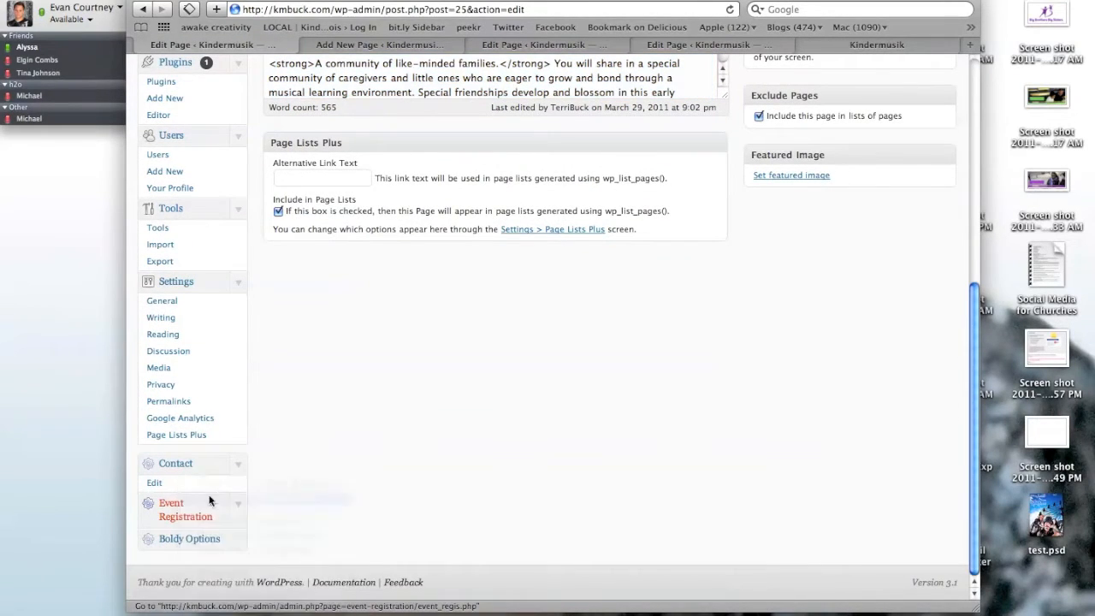
pyautogui.click(915, 46)
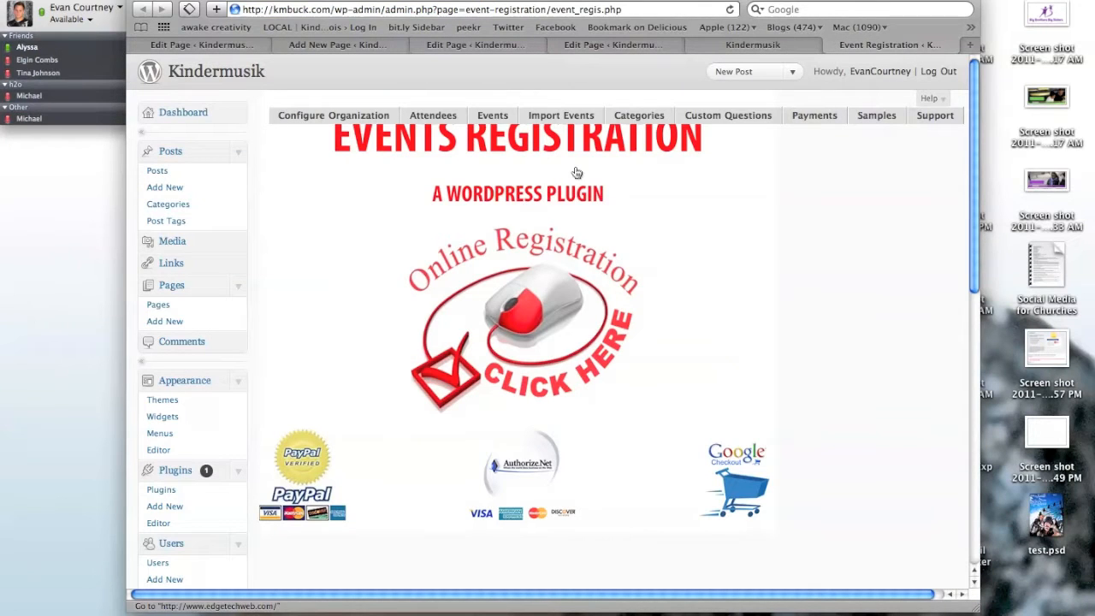
# - Open the form for adding a new event and look through its fields
pyautogui.click(494, 115)
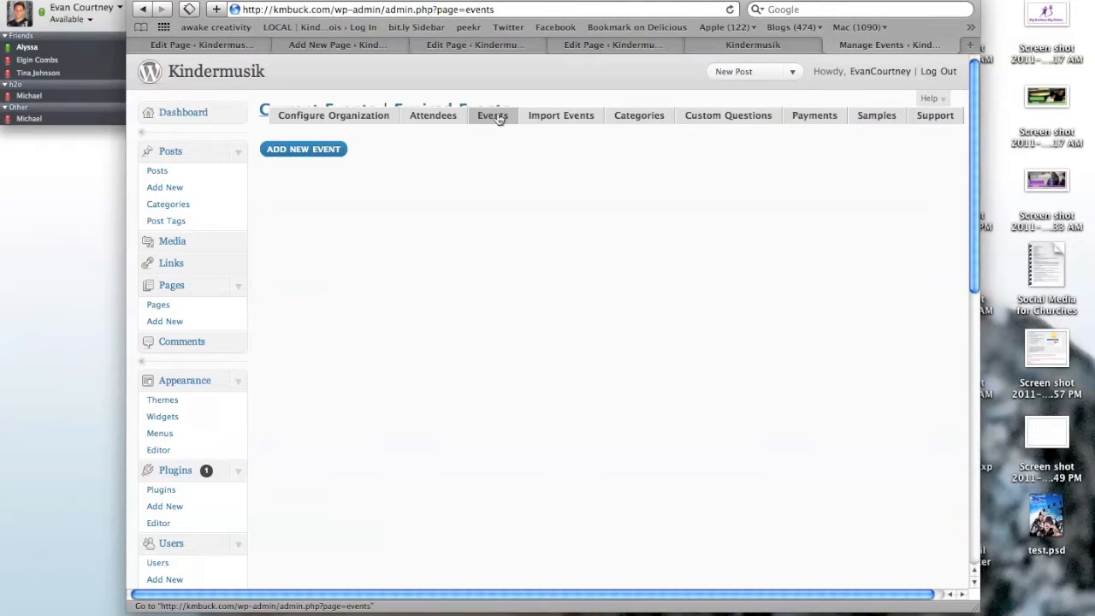
pyautogui.click(328, 151)
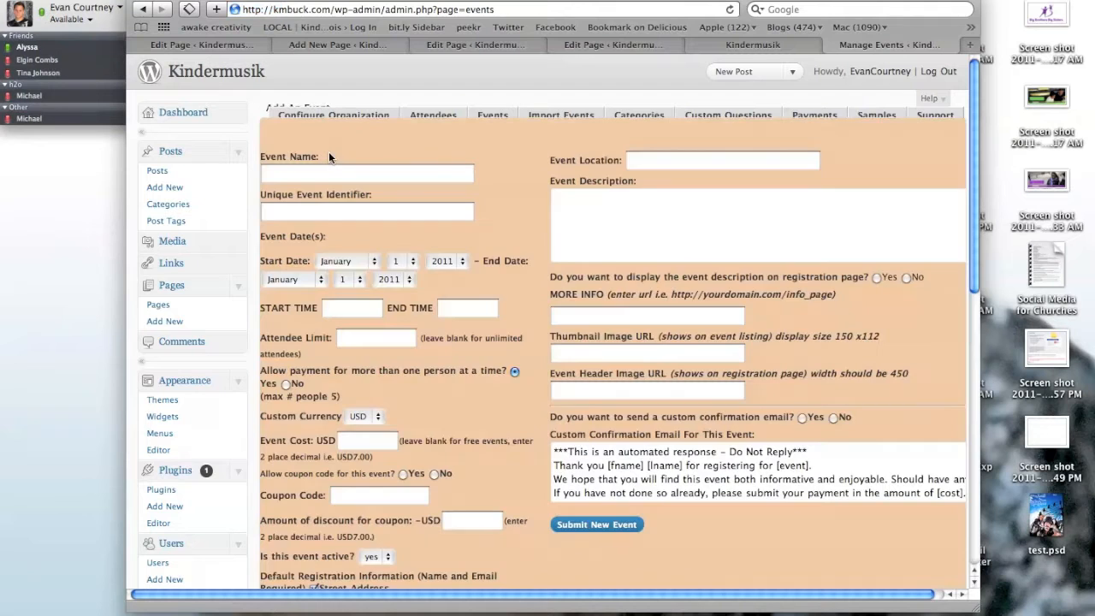
pyautogui.scroll(-2, 543, 321)
pyautogui.scroll(2, 543, 321)
pyautogui.scroll(-1, 544, 315)
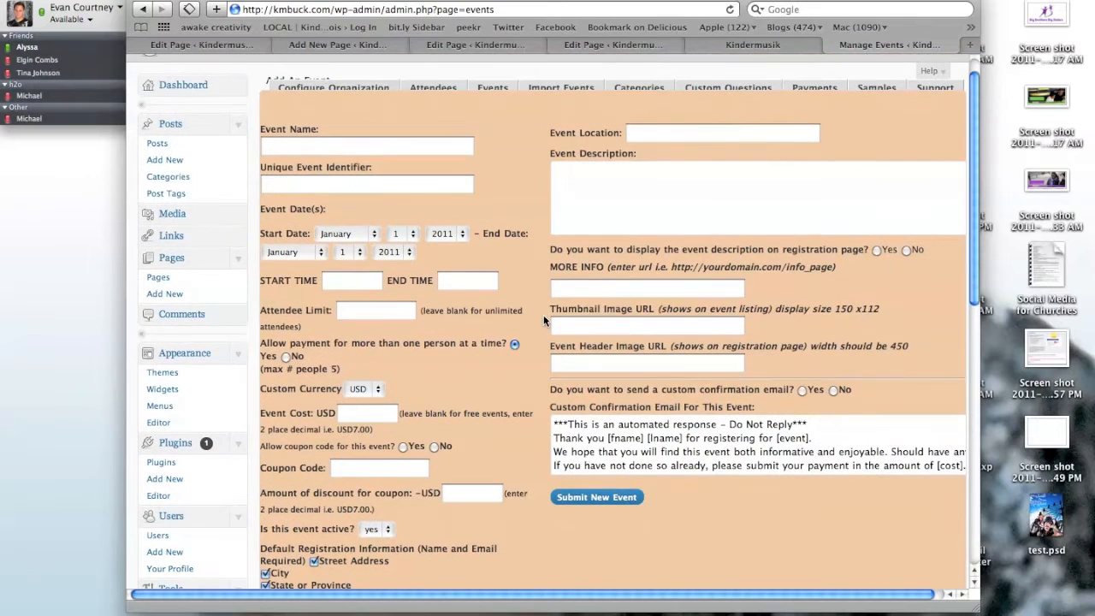
pyautogui.scroll(-4, 543, 315)
pyautogui.scroll(5, 543, 314)
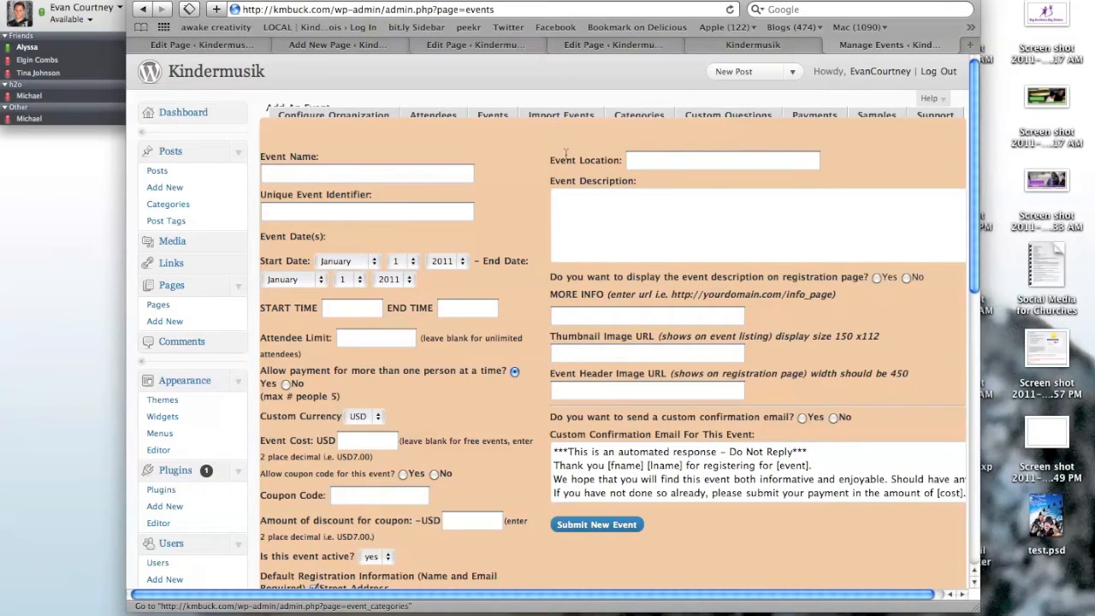
# - Leave the new event form for the events overview and open the plugin's organization configuration
pyautogui.click(500, 119)
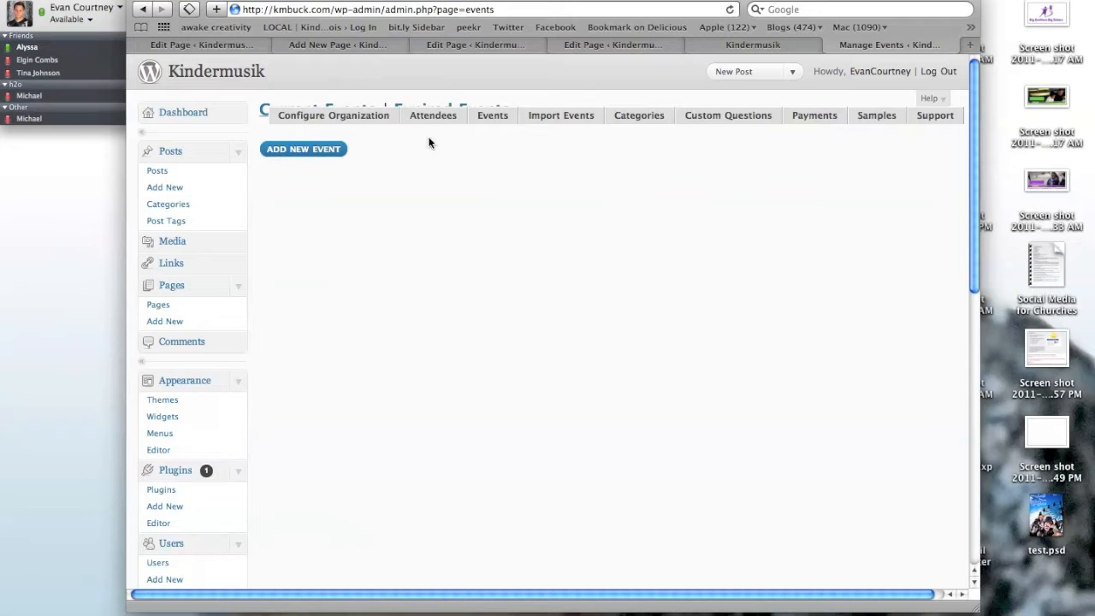
pyautogui.click(374, 118)
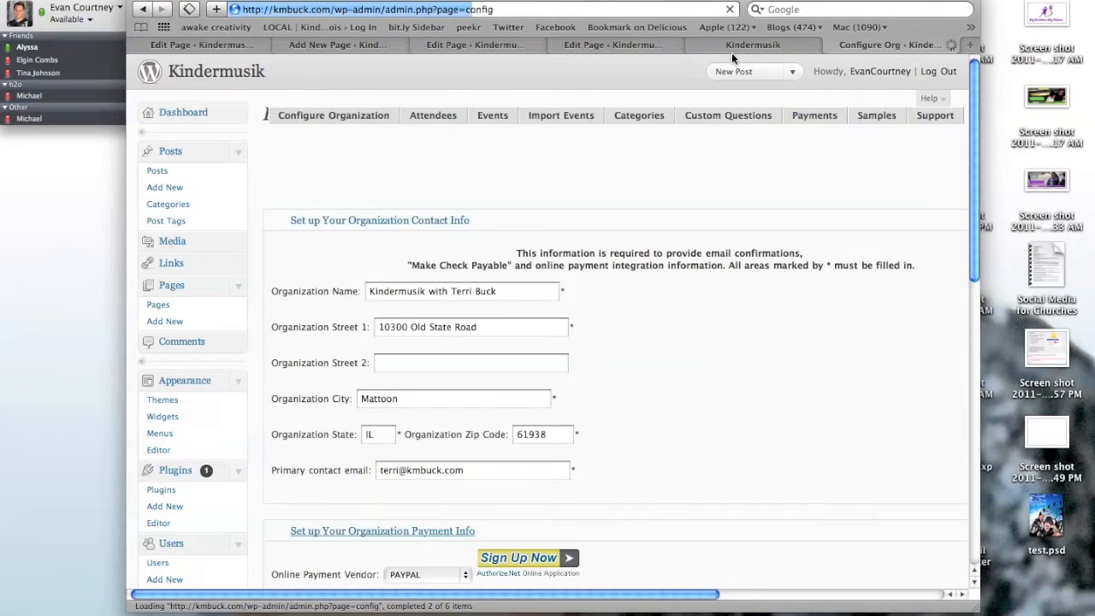
# - Look over the organization configuration form and switch to the editor of the Family Time Tuesday 10:15am page
pyautogui.scroll(-5, 569, 257)
pyautogui.scroll(5, 569, 256)
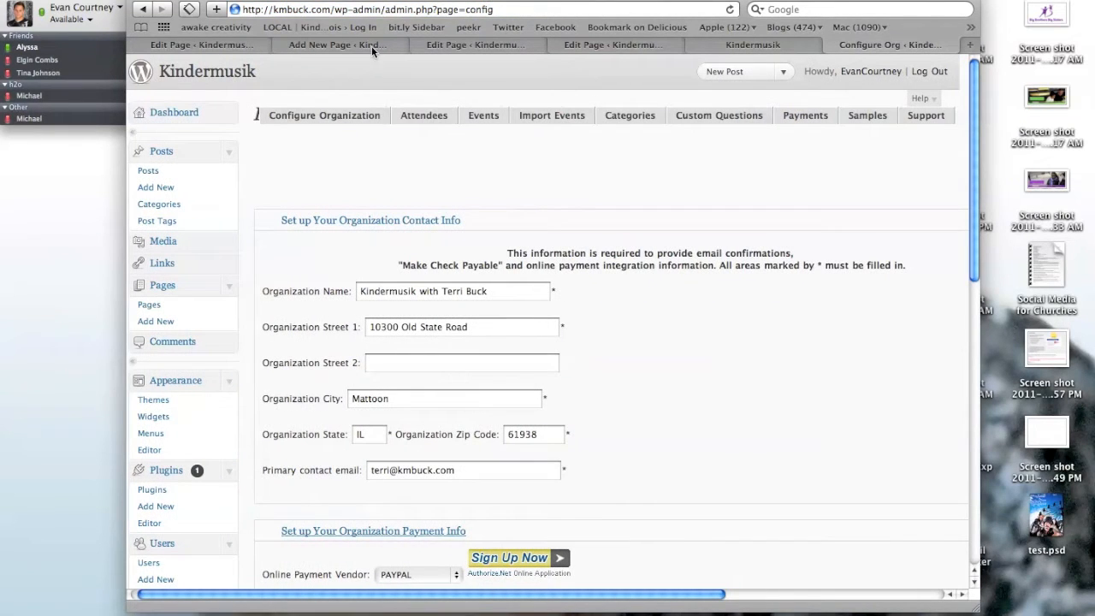
pyautogui.click(470, 44)
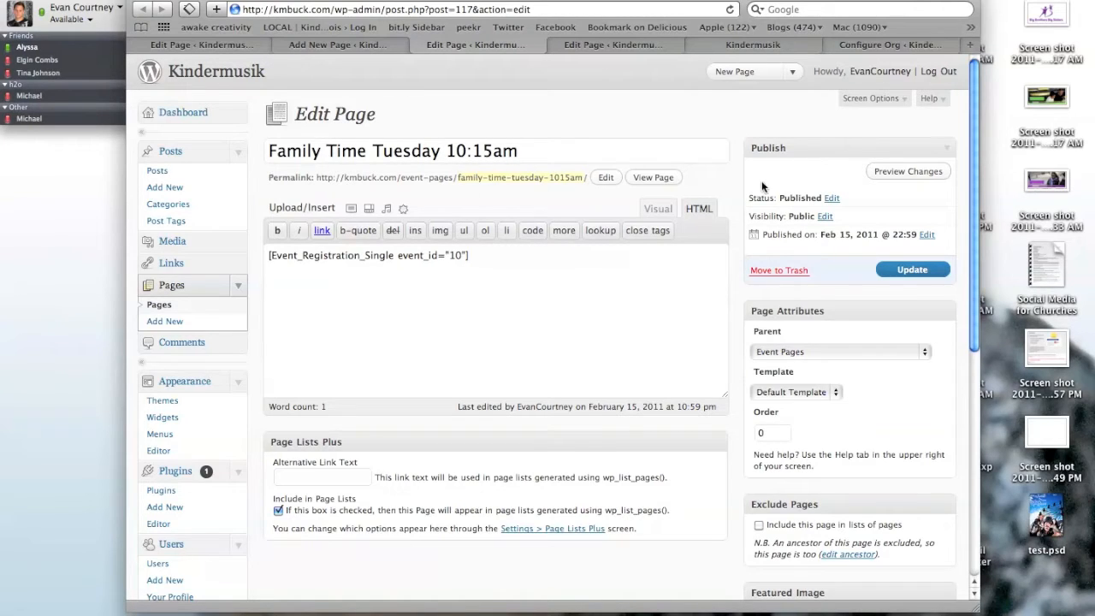
# - Preview the Family Time Tuesday 10:15am page in a separate window, look through its registration form and close the preview
pyautogui.rightClick(875, 171)
pyautogui.click(889, 173)
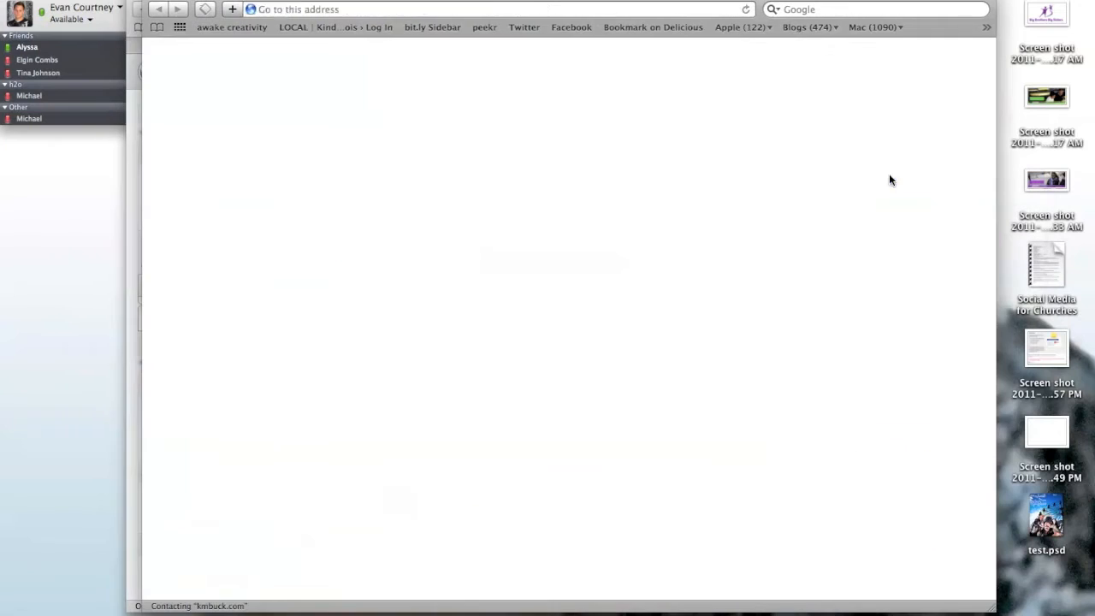
pyautogui.scroll(-5, 416, 248)
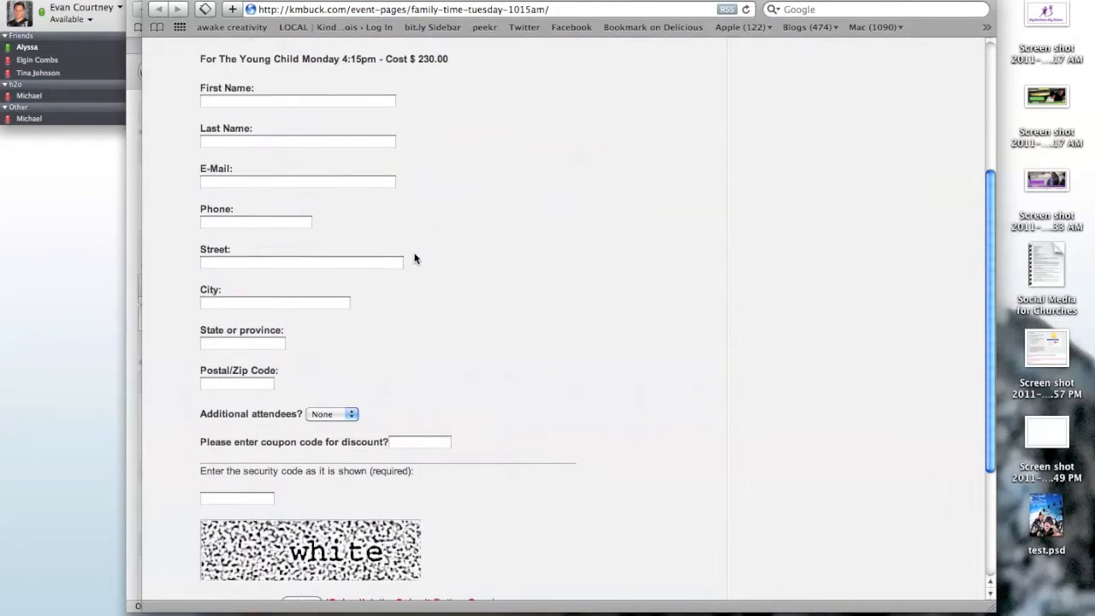
pyautogui.scroll(-3, 435, 300)
pyautogui.scroll(5, 436, 301)
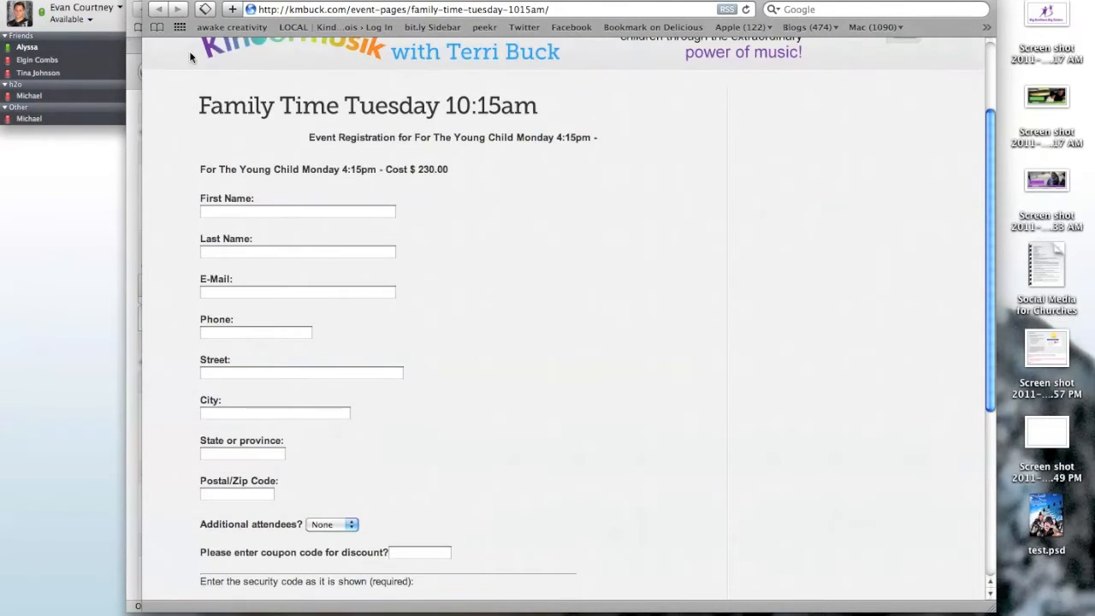
pyautogui.scroll(-4, 330, 283)
pyautogui.scroll(4, 330, 283)
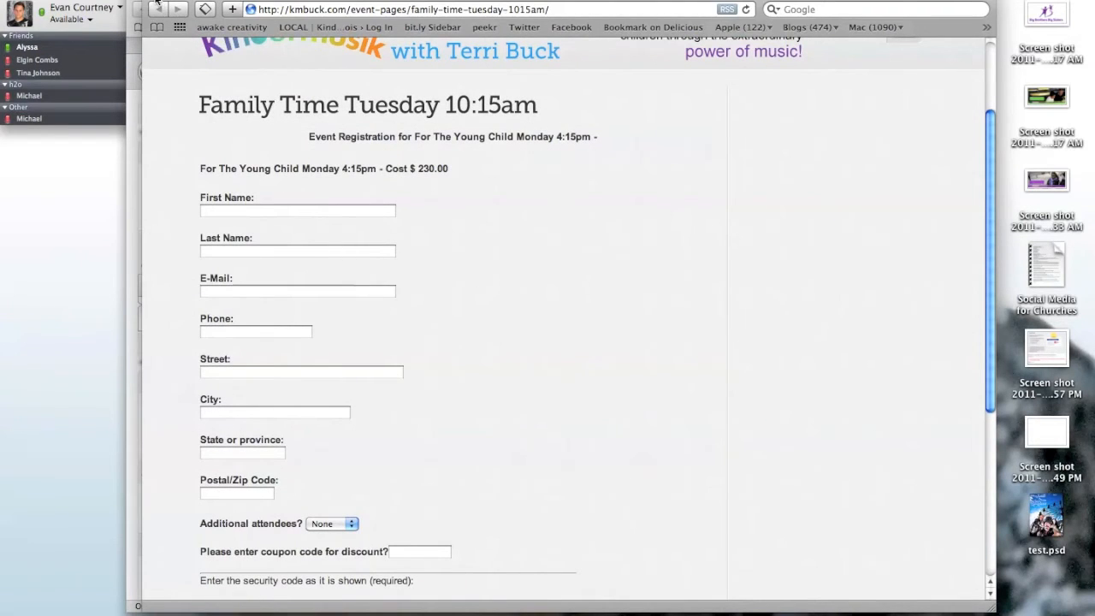
pyautogui.press('super+w')
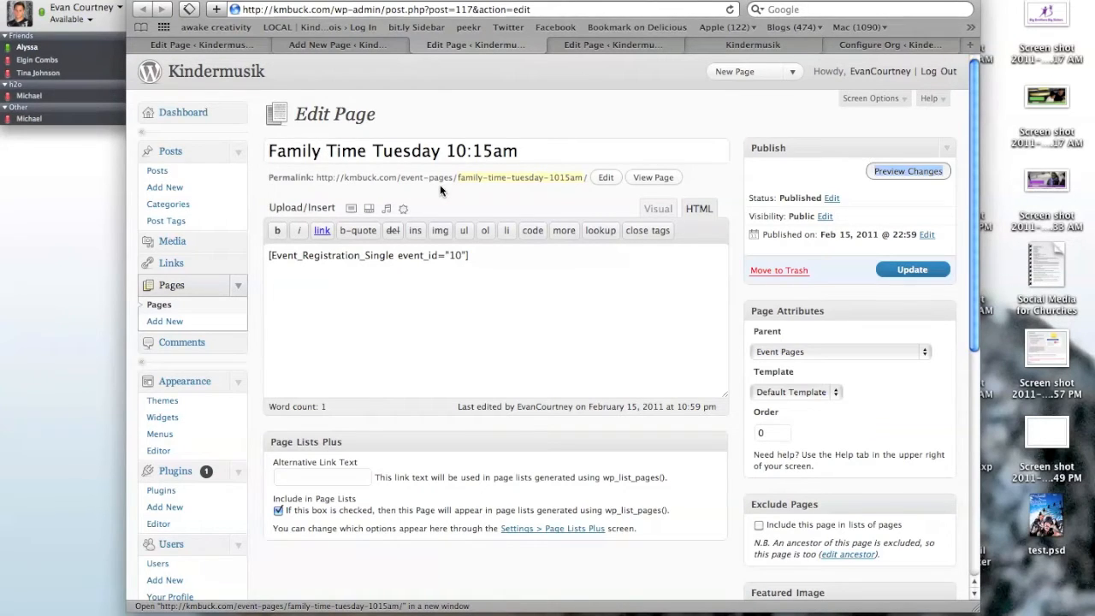
# - Check the page's parent options while keeping Event Pages, view the live site's Classes submenu and return to the page editor
pyautogui.click(825, 350)
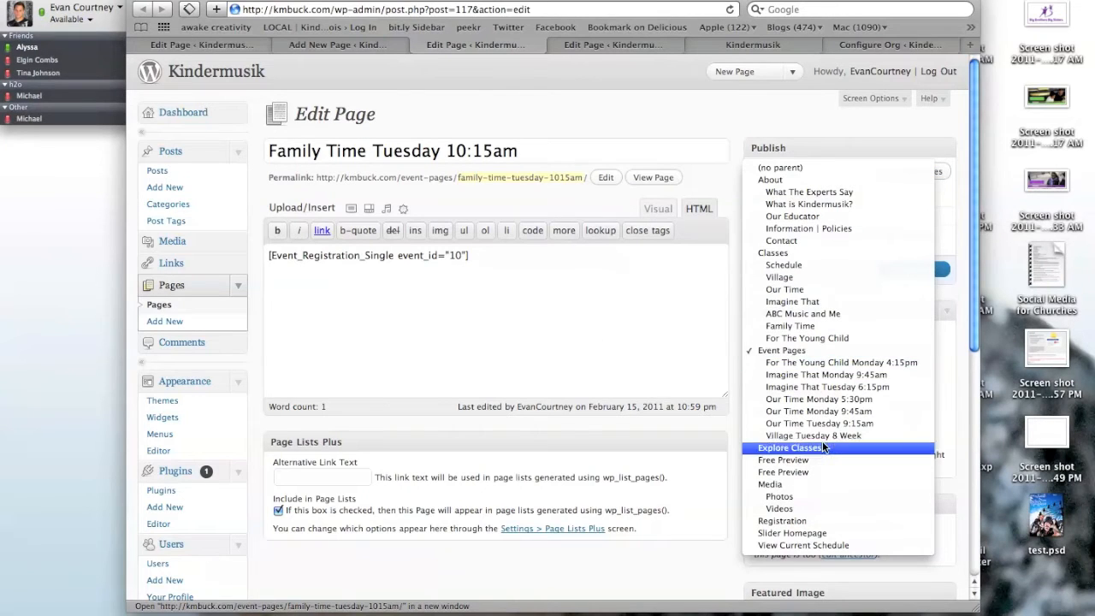
pyautogui.click(731, 386)
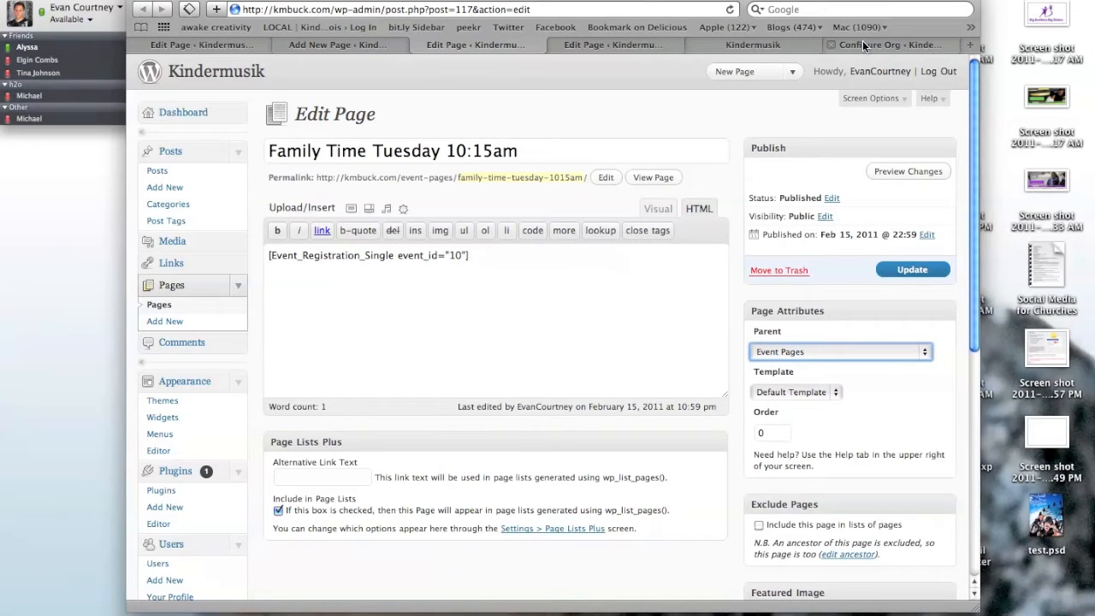
pyautogui.click(794, 45)
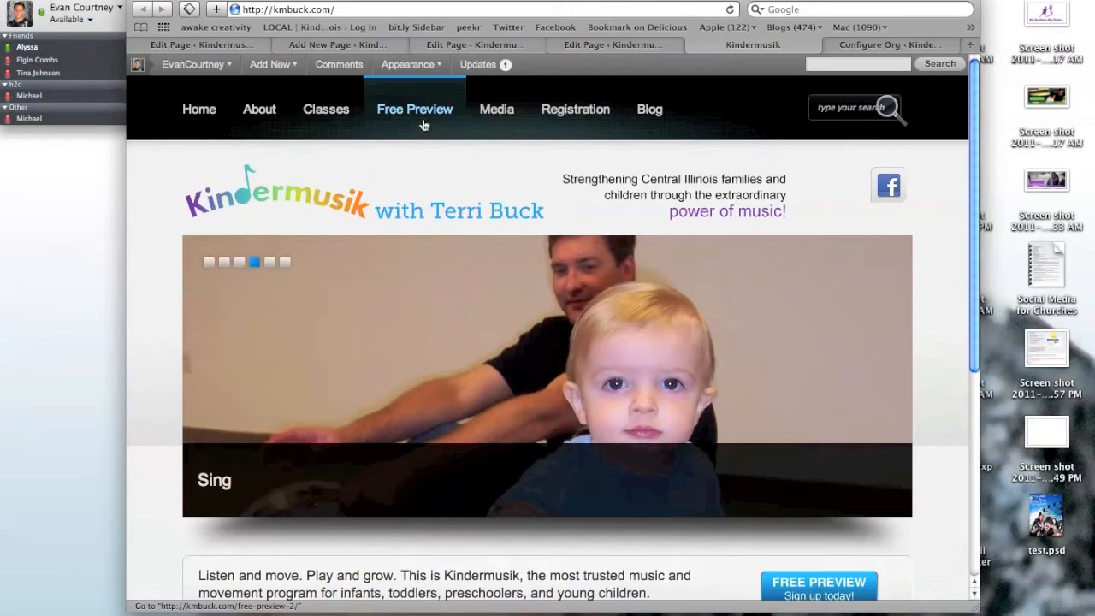
pyautogui.moveTo(327, 114)
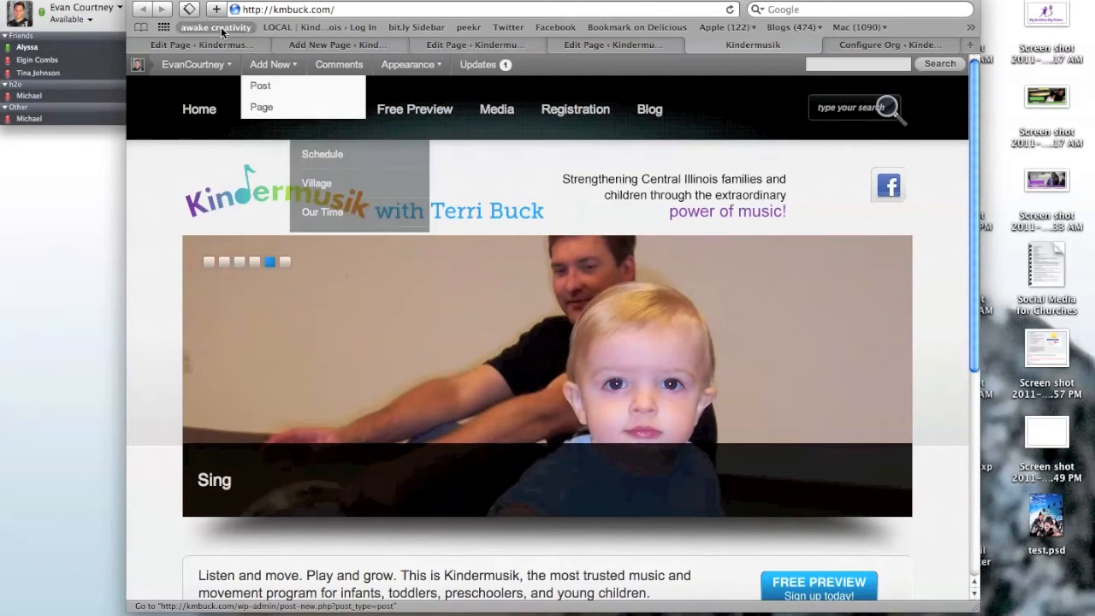
pyautogui.click(468, 45)
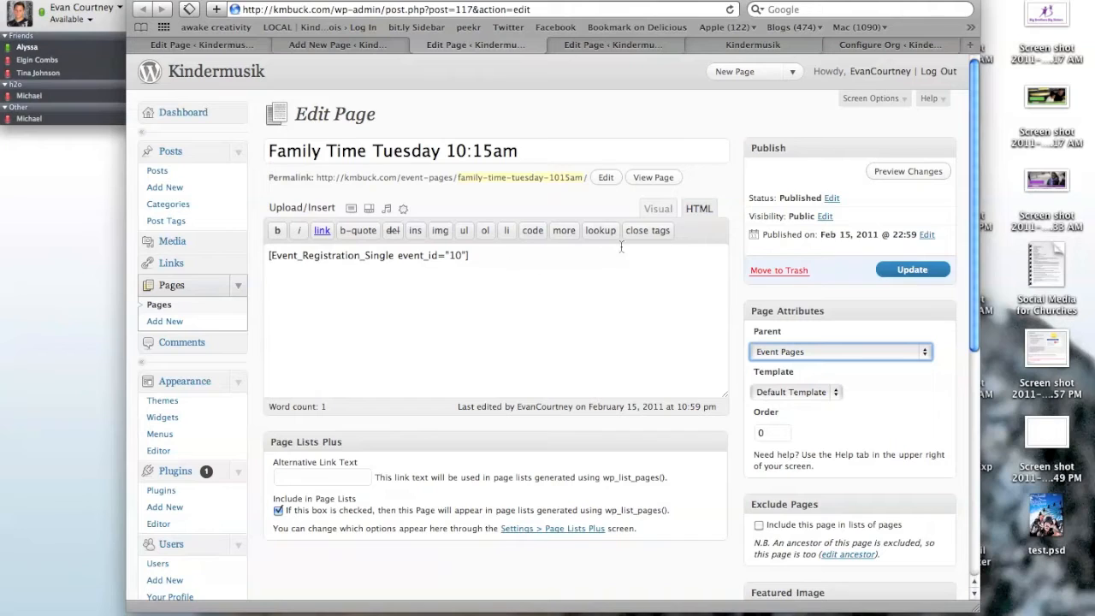
# - Highlight the end of the Event_Registration_Single shortcode around its event ID without changing the code
pyautogui.click(475, 263)
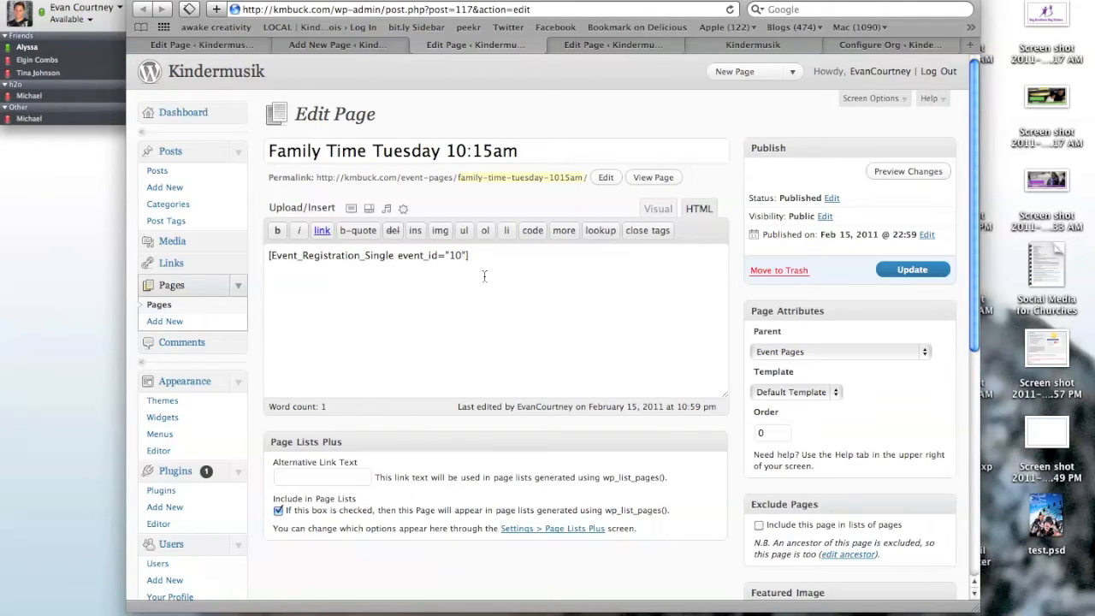
pyautogui.hotkey('shift', 'Left')
pyautogui.hotkey('shift', 'Left')
pyautogui.press('Right')
pyautogui.hotkey('shift', 'Left')
pyautogui.hotkey('shift', 'Left')
pyautogui.press('Left')
pyautogui.press('Right')
pyautogui.hotkey('shift', 'Left')
pyautogui.hotkey('shift', 'Left')
pyautogui.click(495, 262)
# - Switch briefly to the Test page draft, return to the Family Time Tuesday 10:15am page and copy its full permalink
pyautogui.click(383, 45)
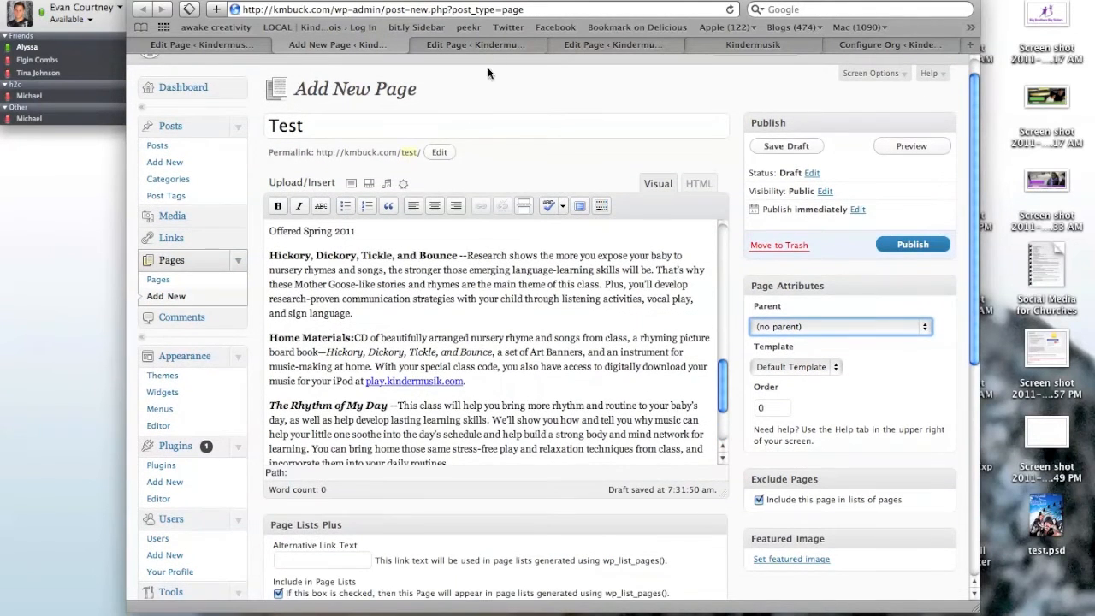
pyautogui.click(489, 46)
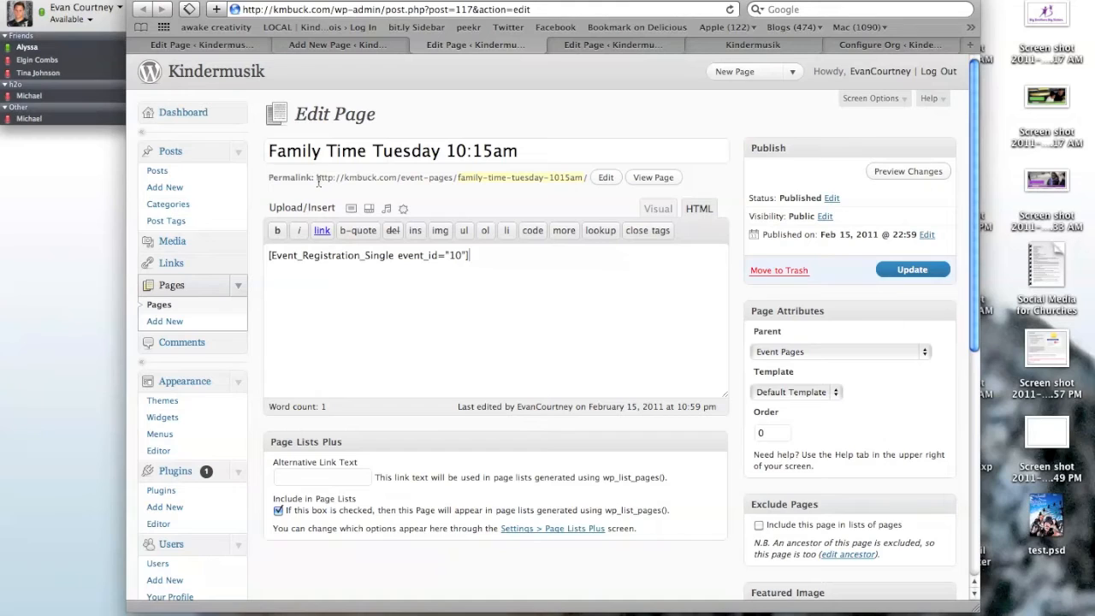
pyautogui.moveTo(318, 179); pyautogui.dragTo(581, 182)
pyautogui.press('super+c')
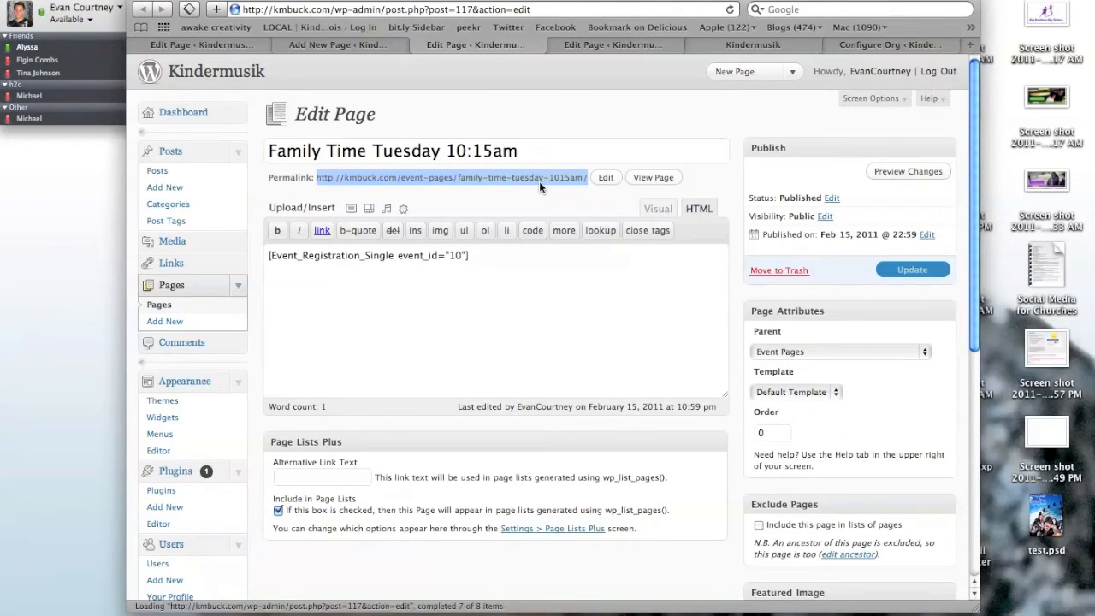
# - Return to the Test page draft and select the Enroll Today text at the end of its content
pyautogui.click(374, 47)
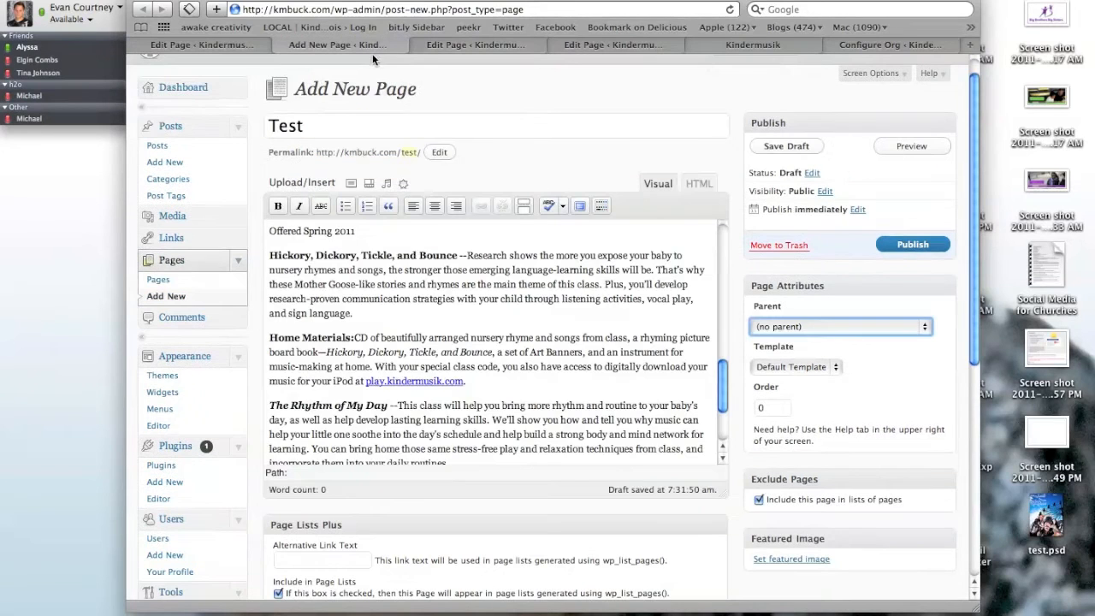
pyautogui.scroll(-5, 341, 451)
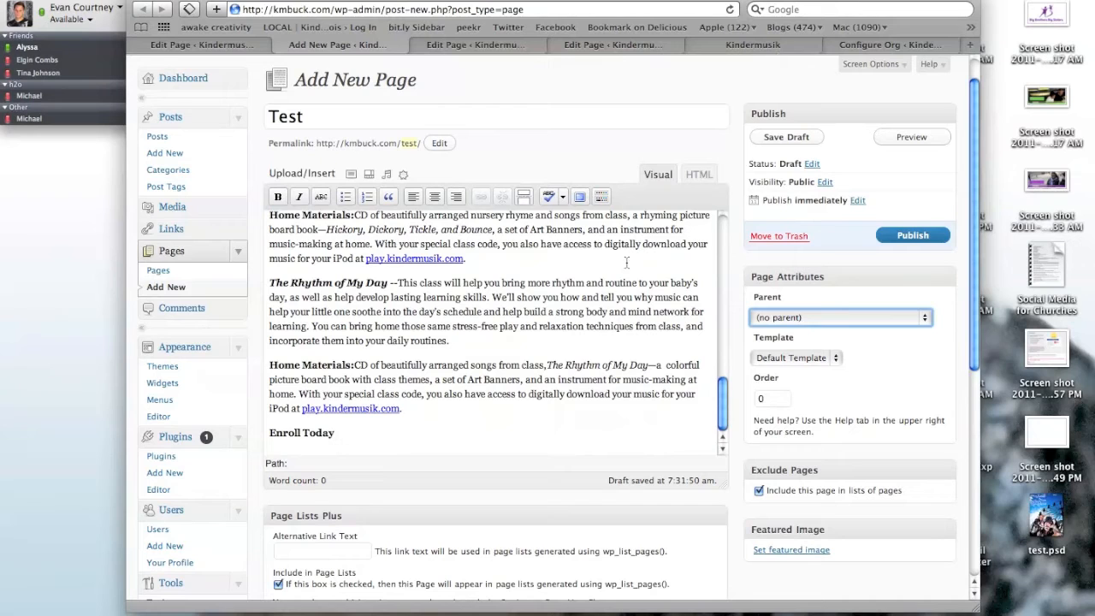
pyautogui.scroll(1, 452, 385)
pyautogui.scroll(-2, 452, 386)
pyautogui.moveTo(345, 423); pyautogui.dragTo(264, 422)
# - Open the Imagine That class page on the live site and view the enrollment links at its end
pyautogui.click(780, 39)
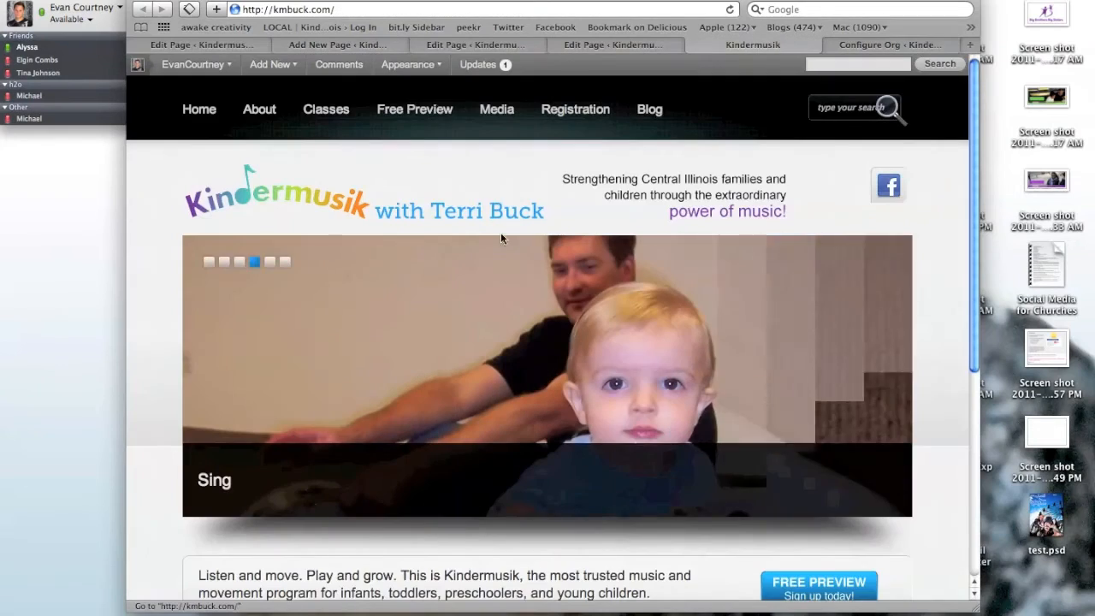
pyautogui.moveTo(336, 120)
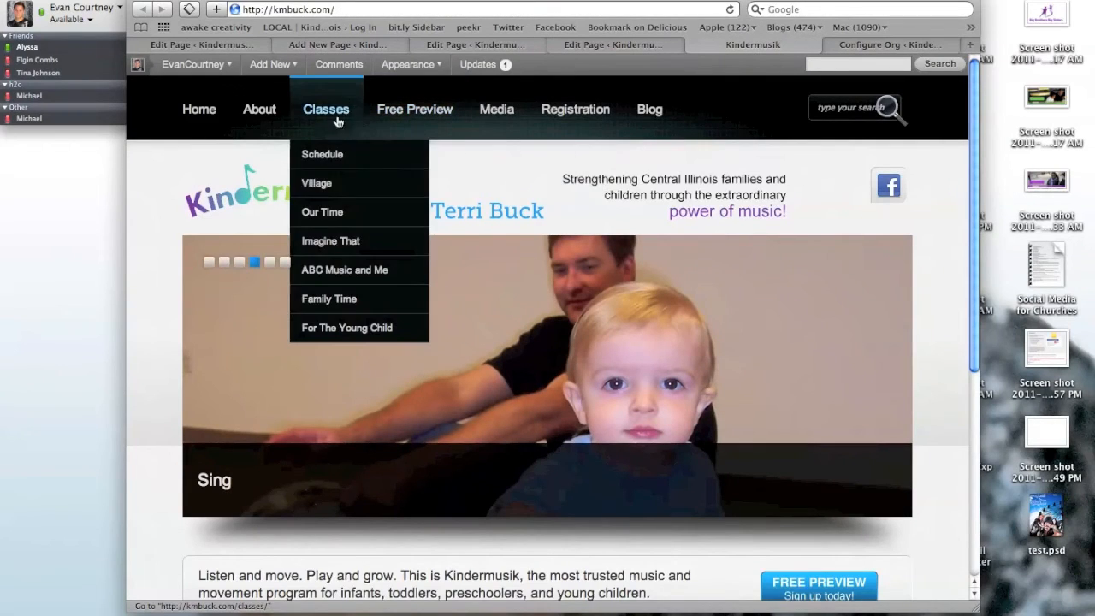
pyautogui.click(342, 242)
pyautogui.scroll(-15, 332, 266)
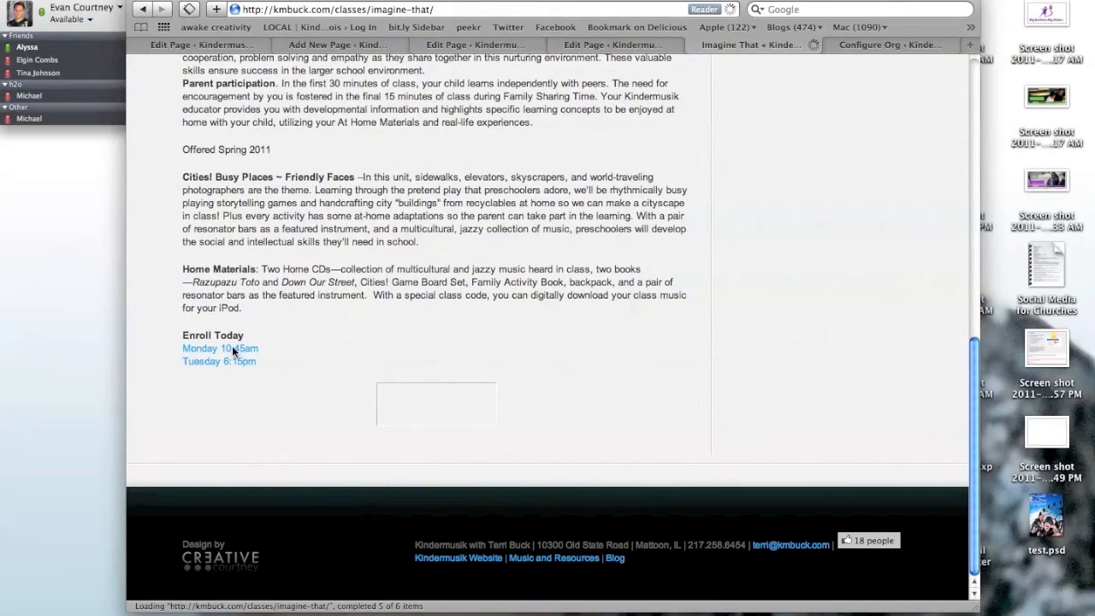
# - Open the Imagine That page for editing from the list of pages and find its Enroll Today section
pyautogui.click(338, 45)
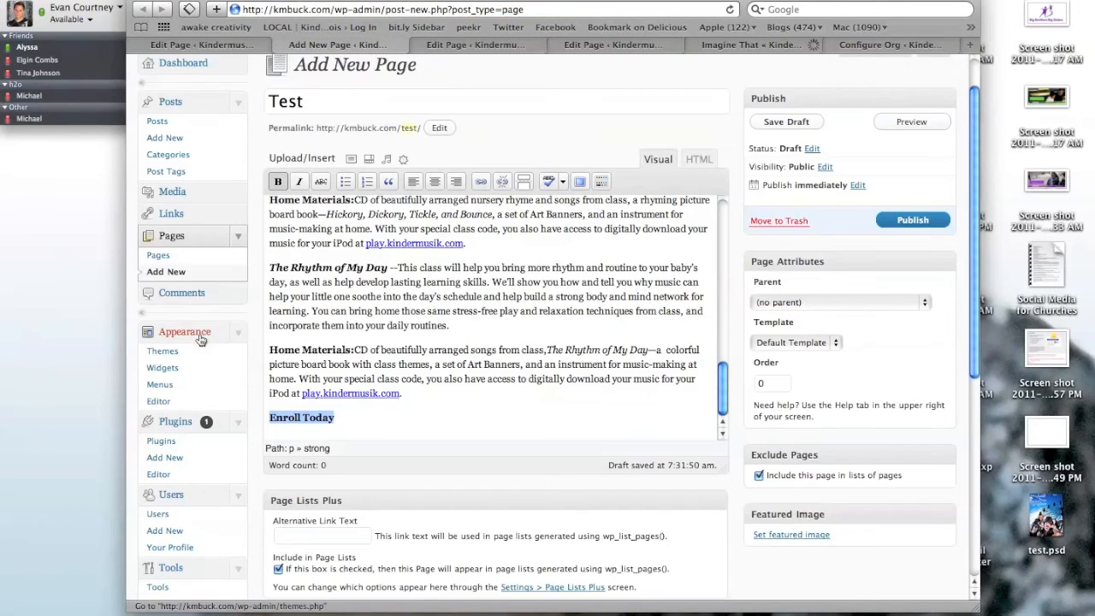
pyautogui.click(158, 256)
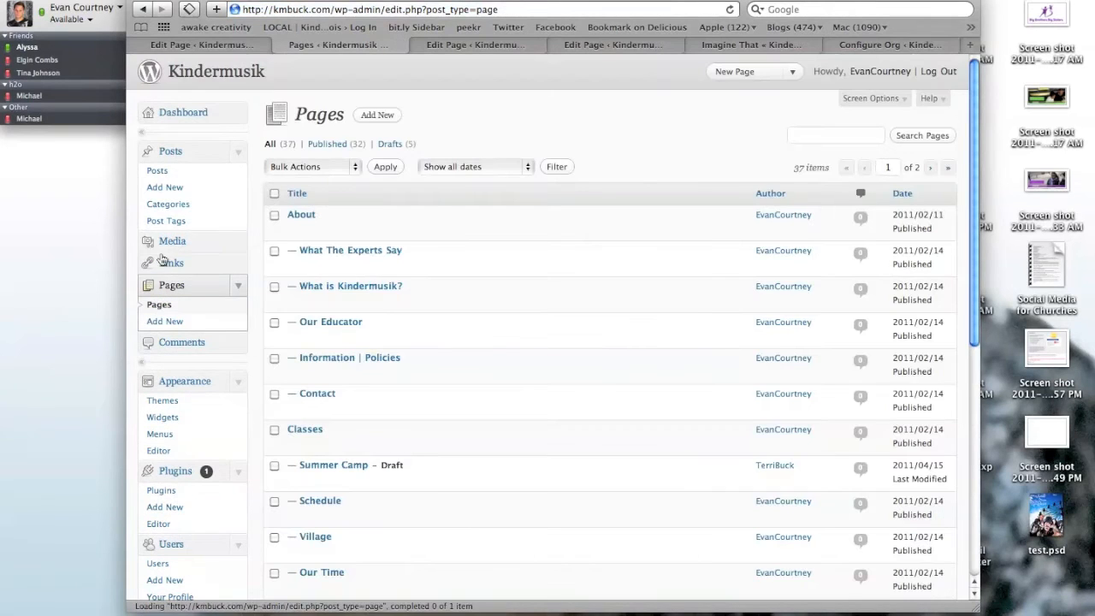
pyautogui.scroll(-5, 388, 282)
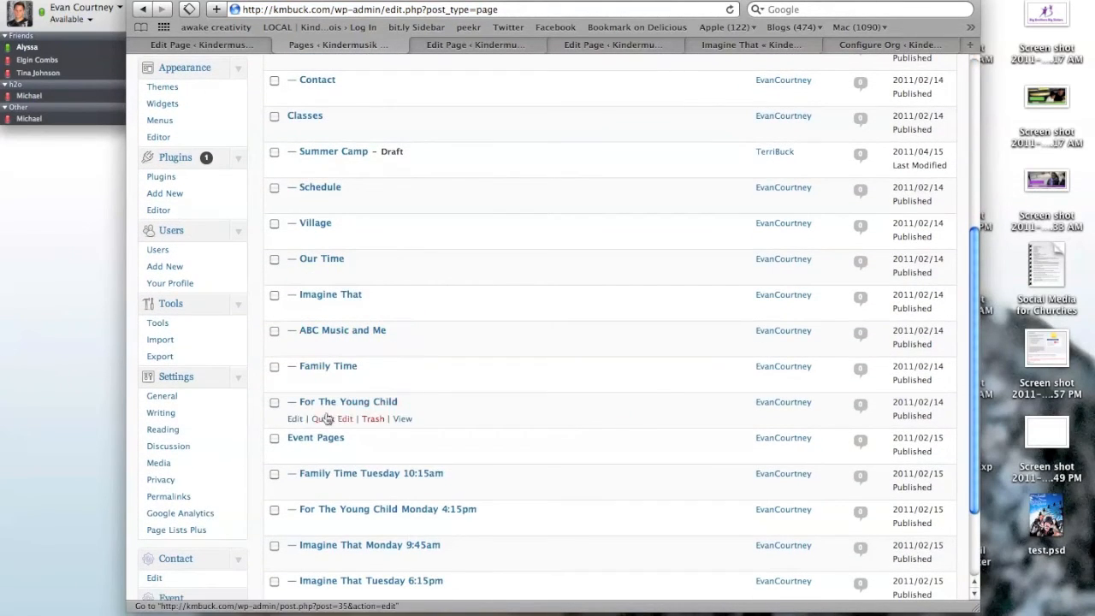
pyautogui.click(294, 312)
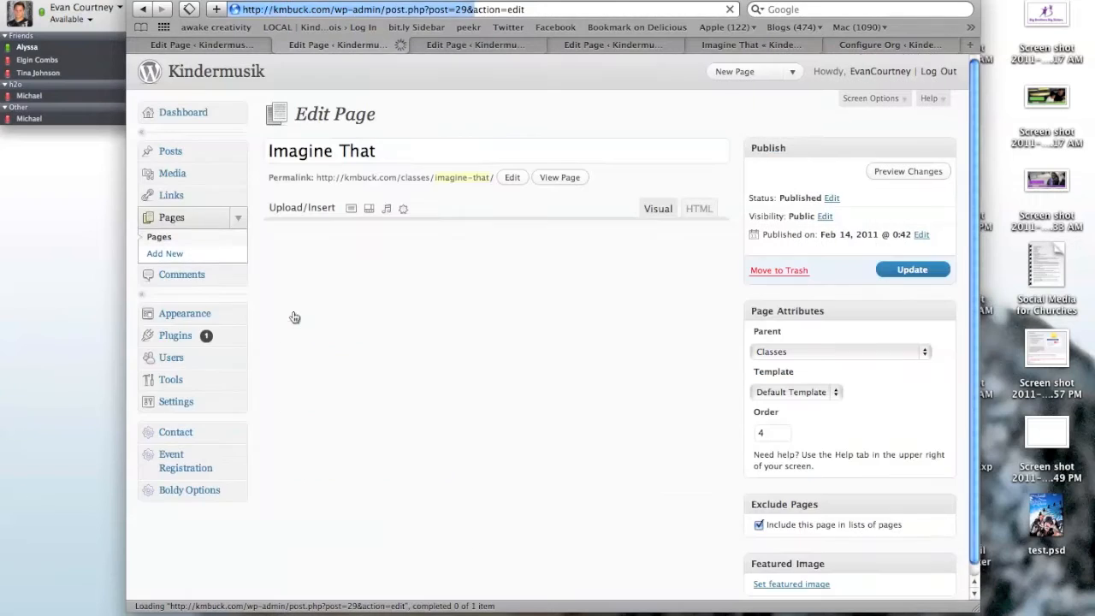
pyautogui.scroll(-10, 650, 364)
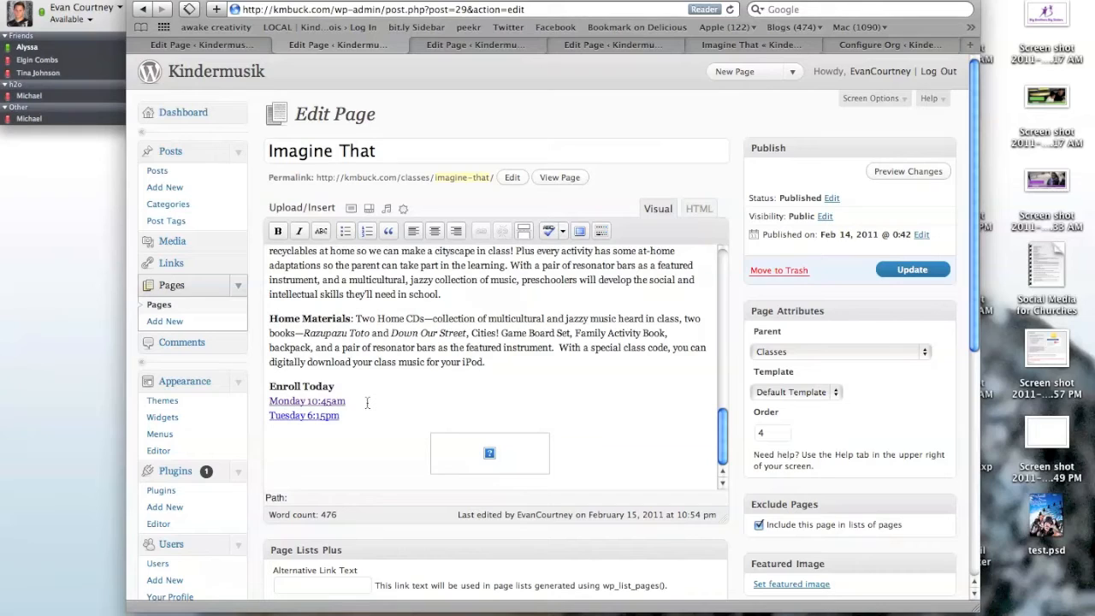
# - Add the text "Test" on a separate line below the Tuesday 6:15pm enrollment link
pyautogui.moveTo(350, 402); pyautogui.dragTo(268, 409)
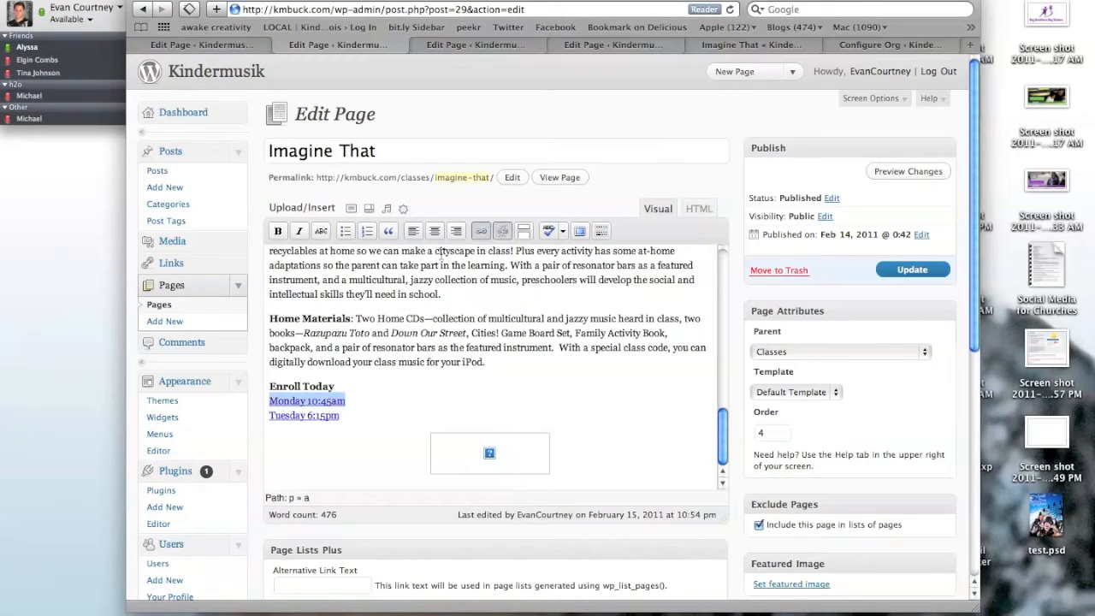
pyautogui.click(357, 419)
pyautogui.hotkey('shift', 'Return')
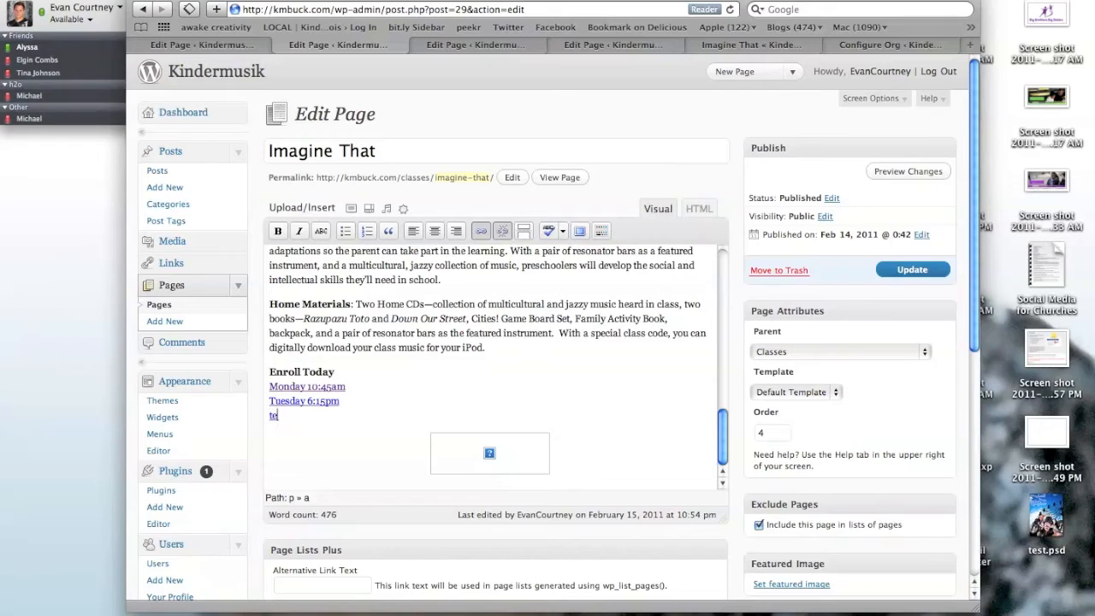
pyautogui.press('Return')
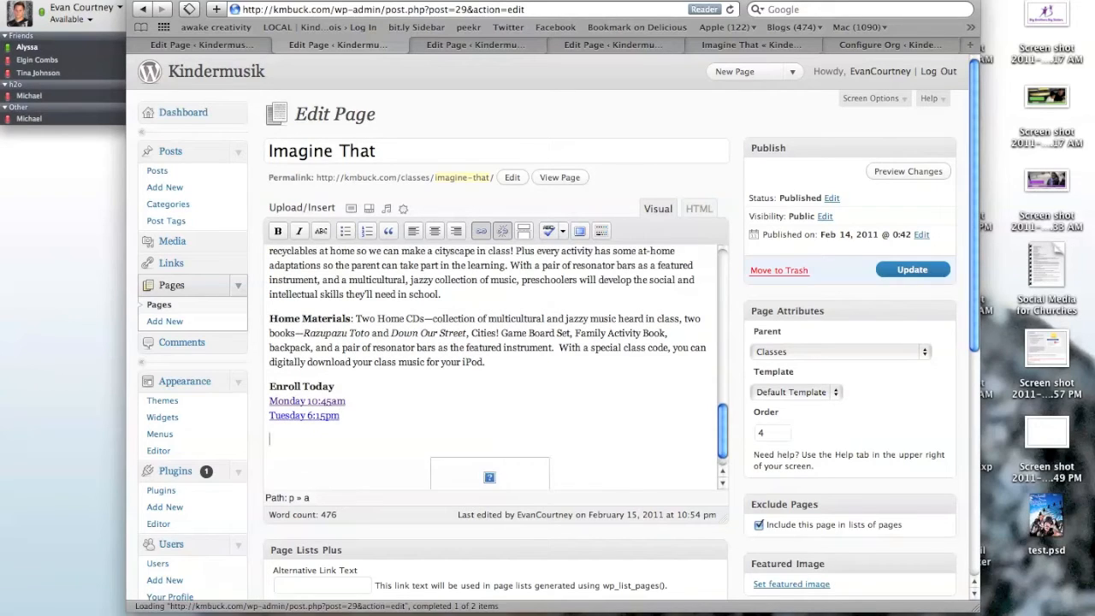
pyautogui.write('Test')
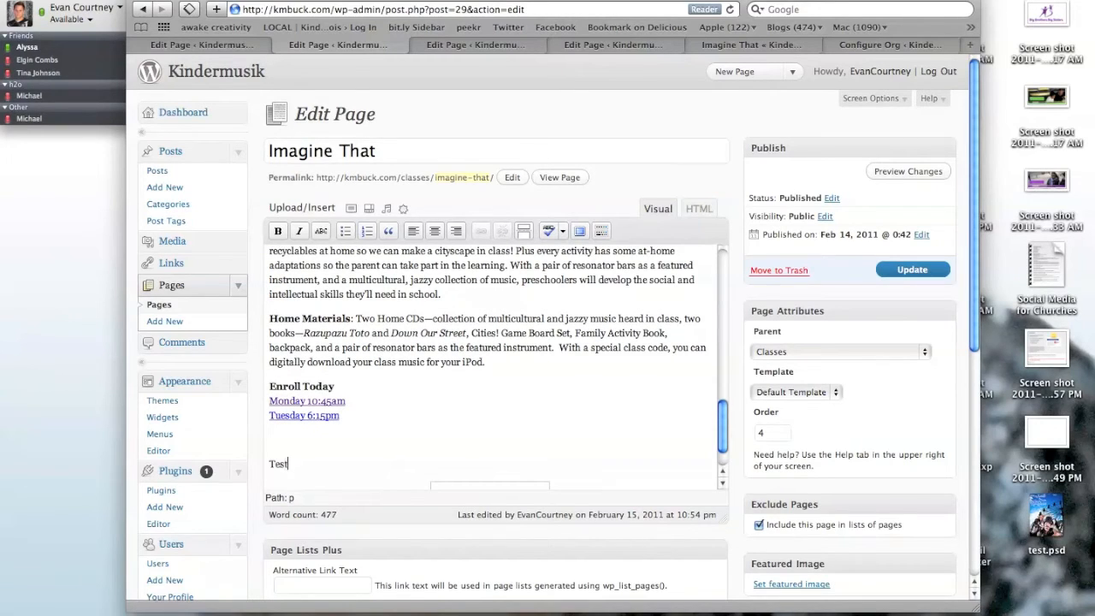
# - Link the word "Test" to the copied permalink of the Family Time Tuesday 10:15am page
pyautogui.moveTo(298, 464); pyautogui.dragTo(266, 465)
pyautogui.click(481, 231)
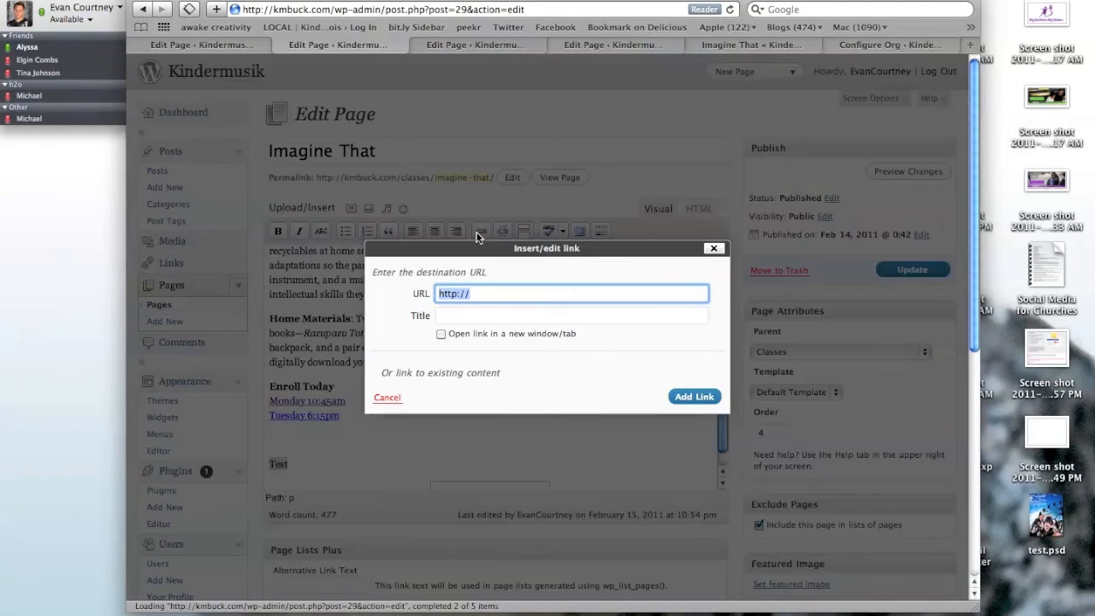
pyautogui.press('super+v')
pyautogui.click(689, 399)
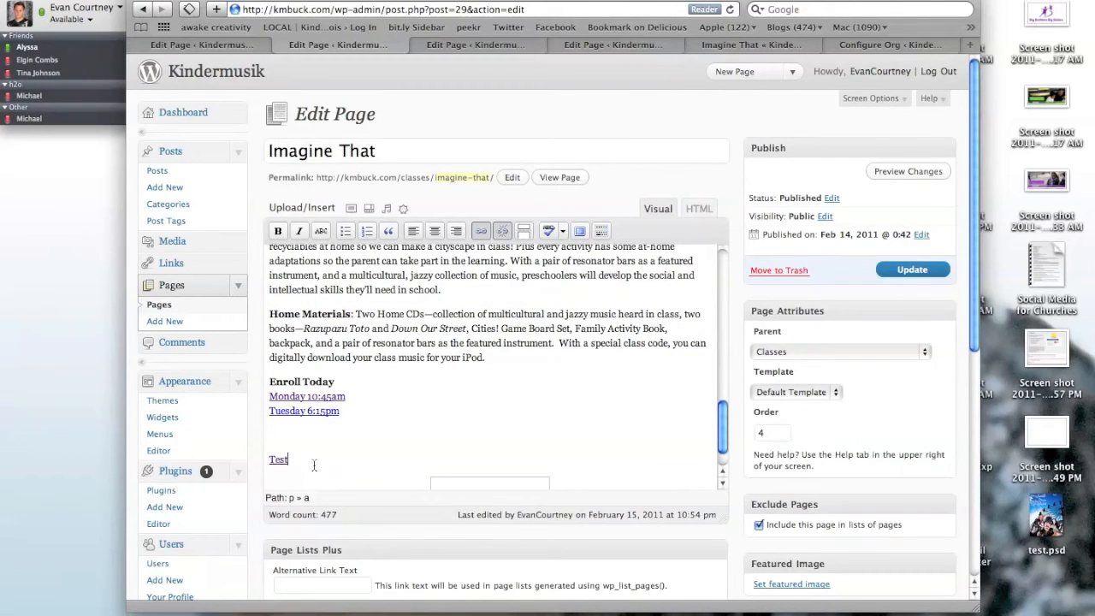
# - Delete the "Test" link and the blank lines below the Tuesday 6:15pm link
pyautogui.press('BackSpace')
pyautogui.press('BackSpace')
pyautogui.press('BackSpace')
pyautogui.press('BackSpace')
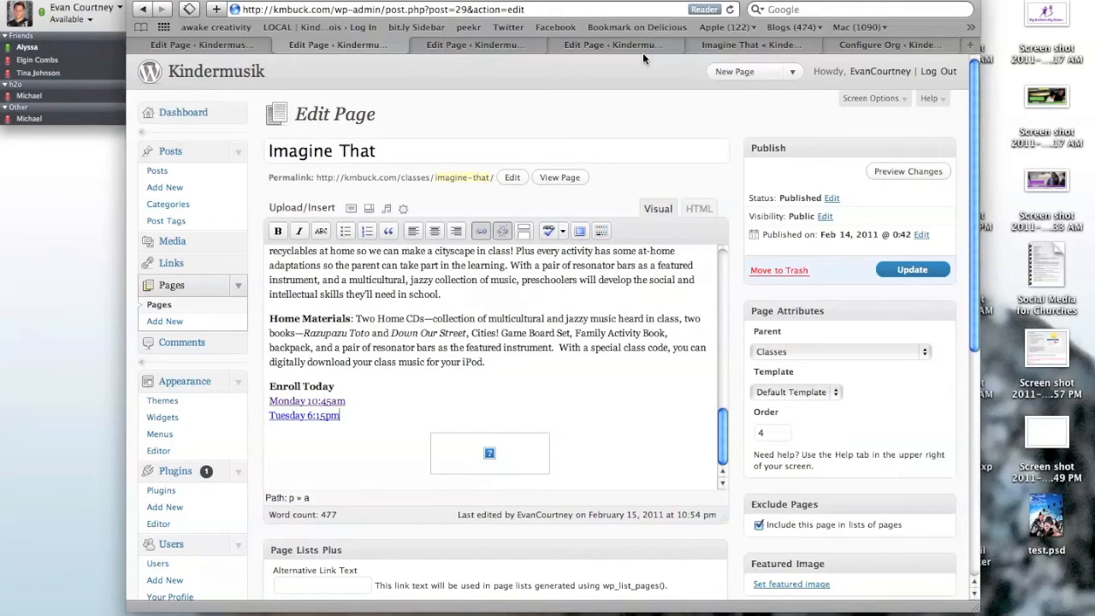
# - Check the live Imagine That page and switch to the editor of the Registration page
pyautogui.click(605, 44)
pyautogui.click(764, 42)
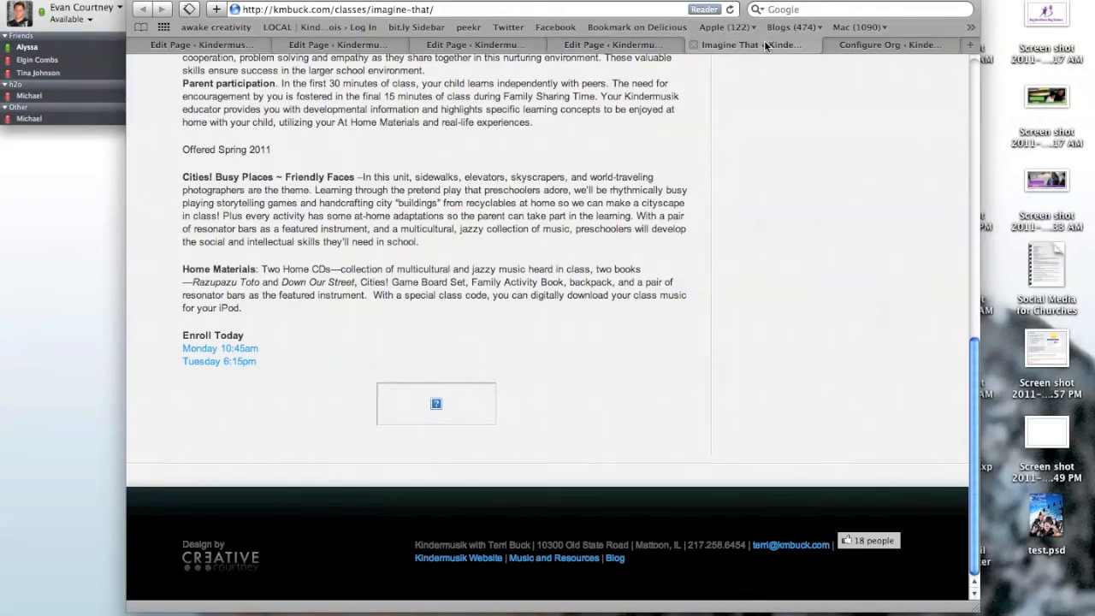
pyautogui.click(660, 45)
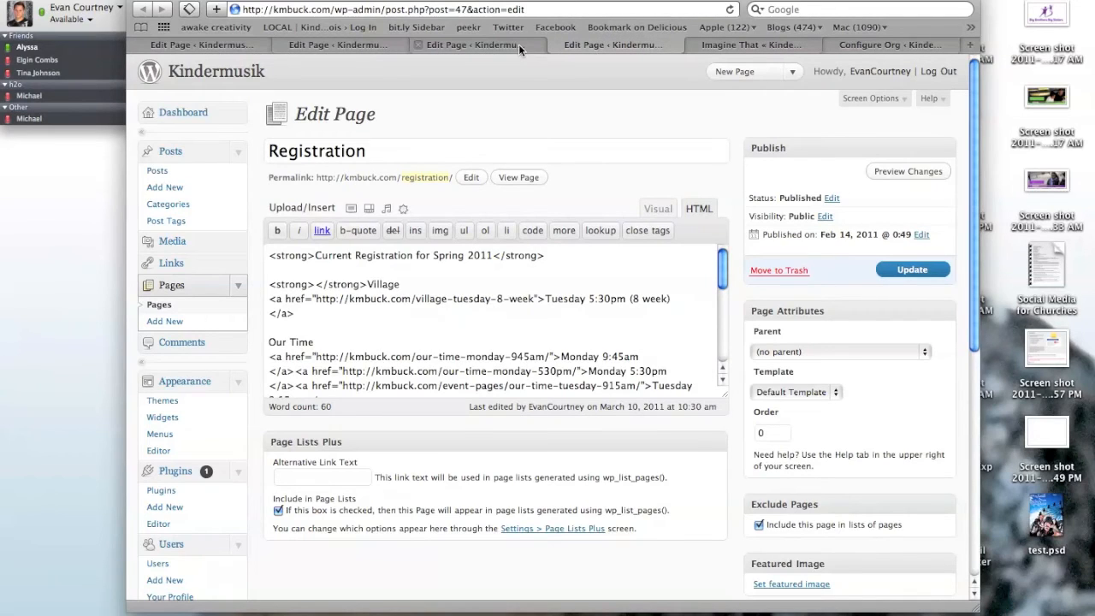
# - Open the live Registration page from the Imagine That page and look over its list of current class links
pyautogui.scroll(-3, 487, 318)
pyautogui.scroll(3, 486, 319)
pyautogui.click(778, 47)
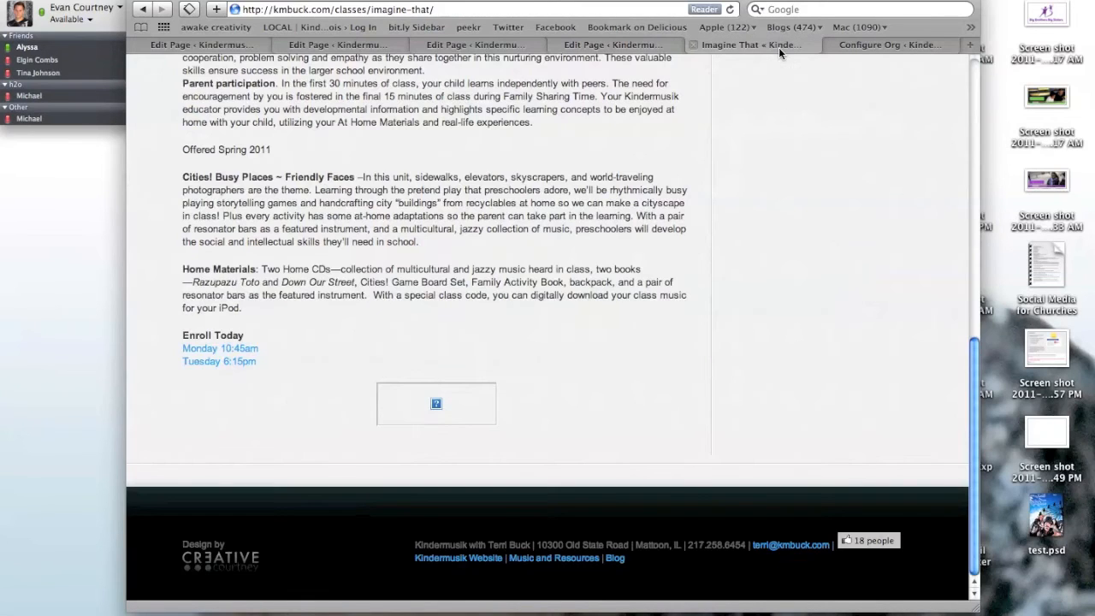
pyautogui.scroll(10, 637, 198)
pyautogui.click(566, 90)
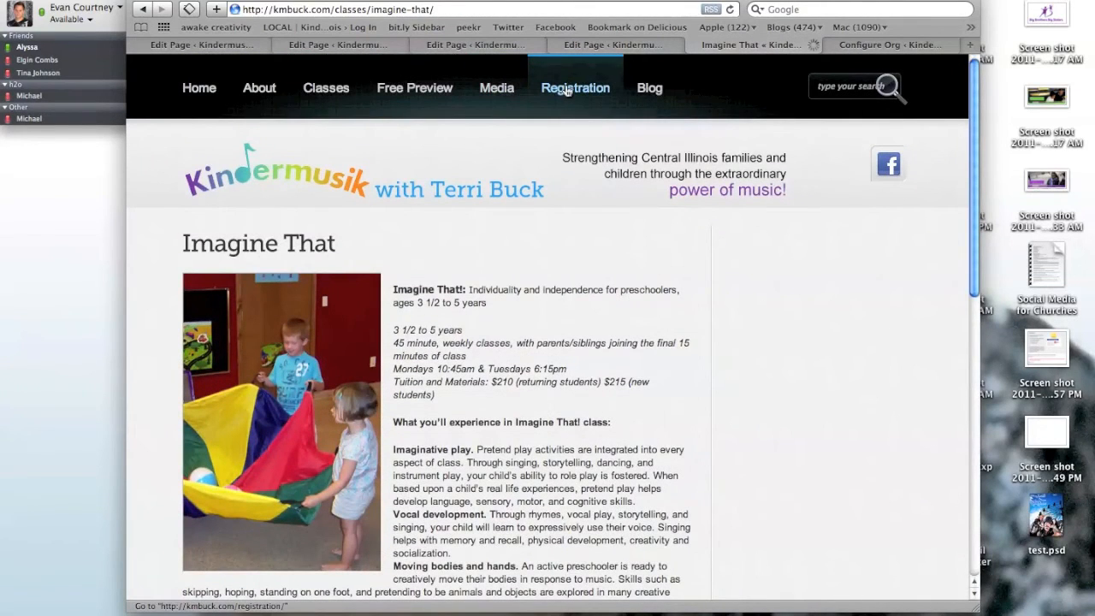
pyautogui.scroll(-1, 448, 278)
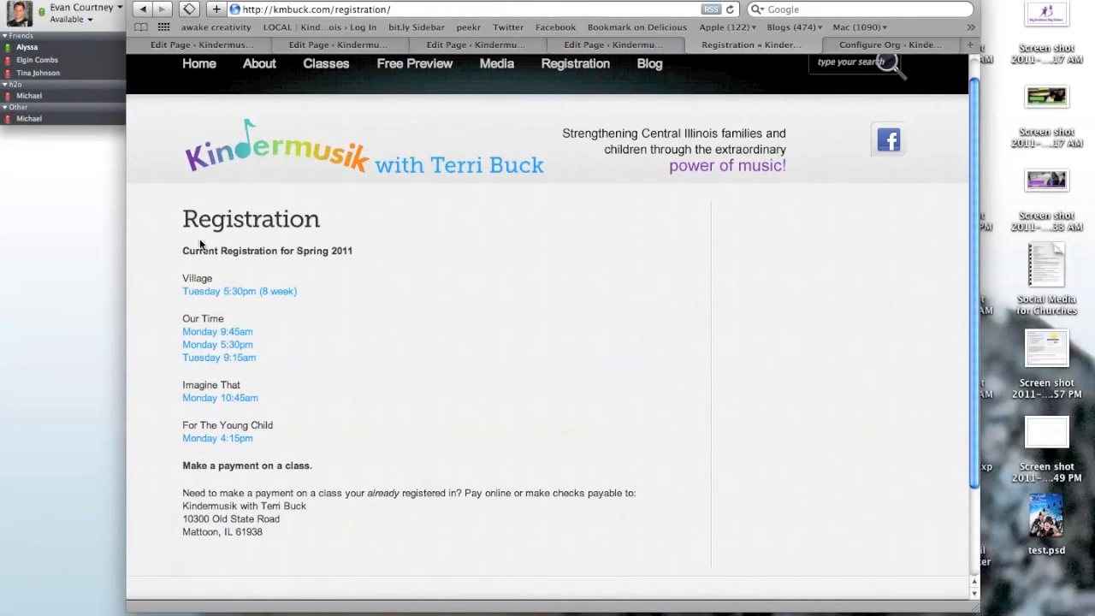
# - Enlarge the Registration page's editing area in visual mode to examine the class list, and return to its HTML source
pyautogui.click(598, 45)
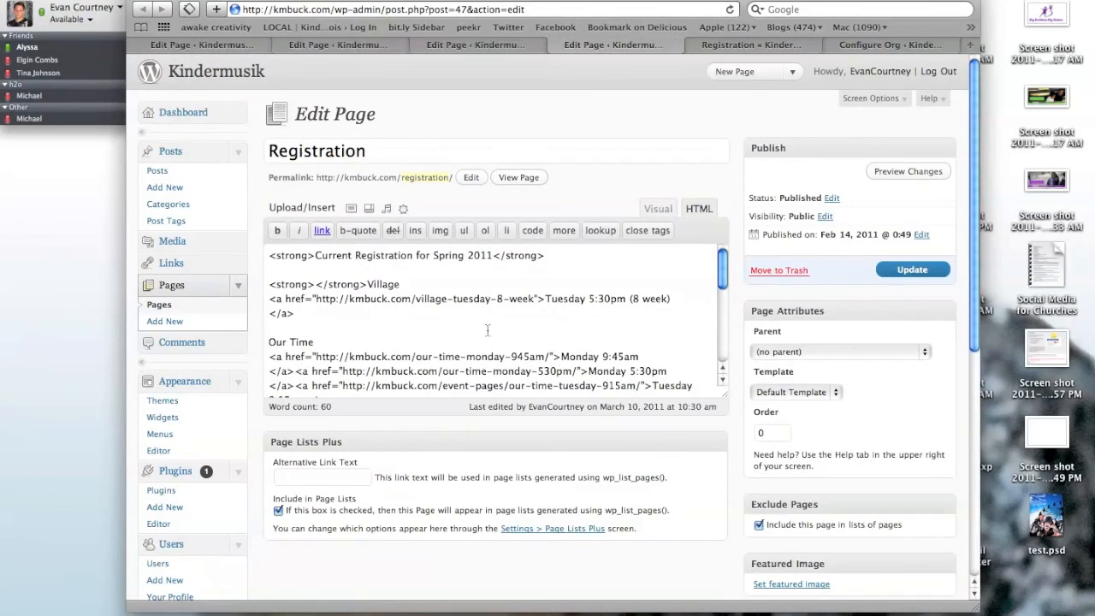
pyautogui.scroll(-1, 497, 325)
pyautogui.click(658, 208)
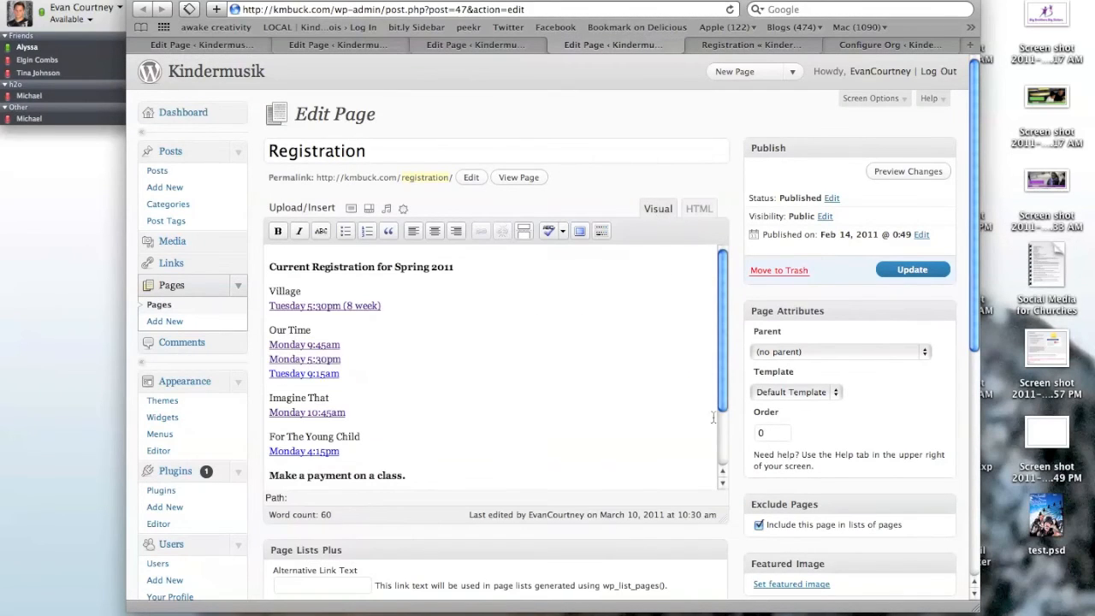
pyautogui.moveTo(721, 490); pyautogui.dragTo(721, 545)
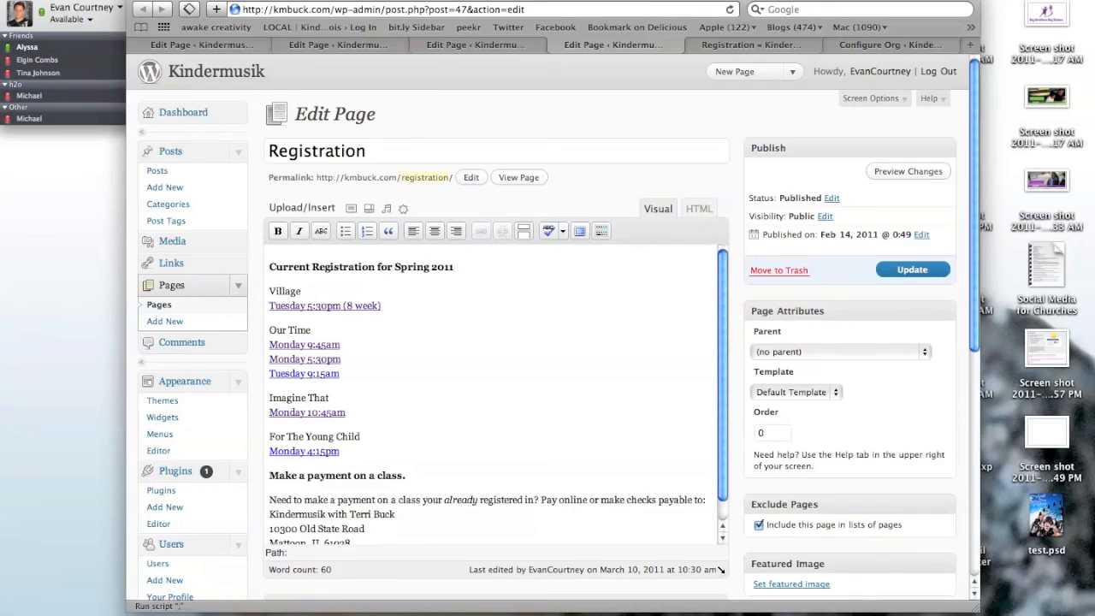
pyautogui.moveTo(373, 462); pyautogui.dragTo(270, 260)
pyautogui.click(501, 431)
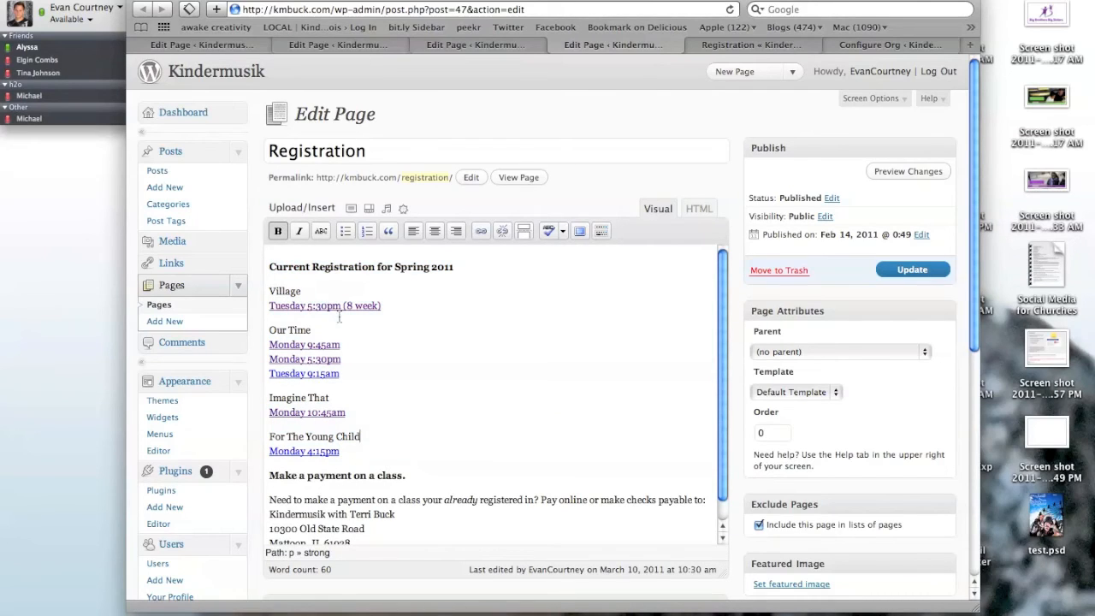
pyautogui.click(695, 212)
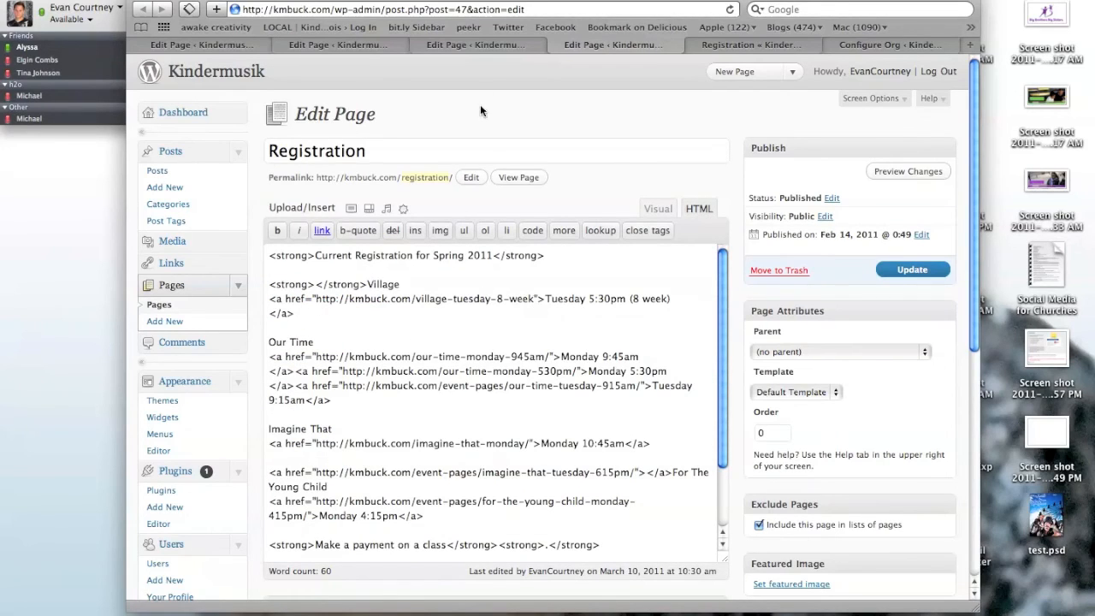
# - Open the Our Time Monday 5:30pm event page from the live Registration page, and check the Family Time Tuesday 10:15am page editor
pyautogui.click(754, 42)
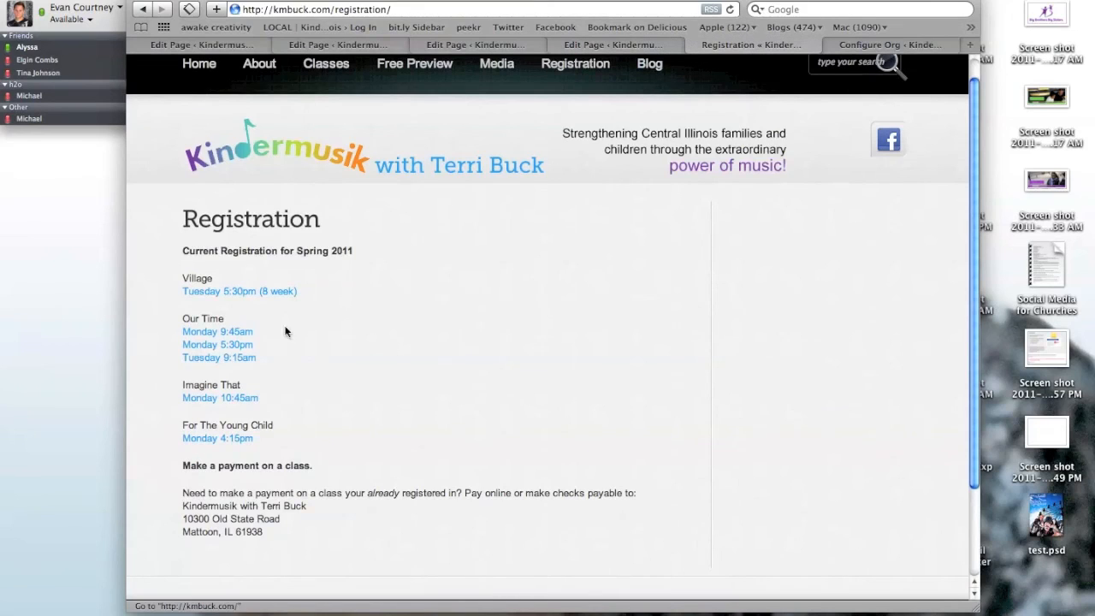
pyautogui.click(237, 345)
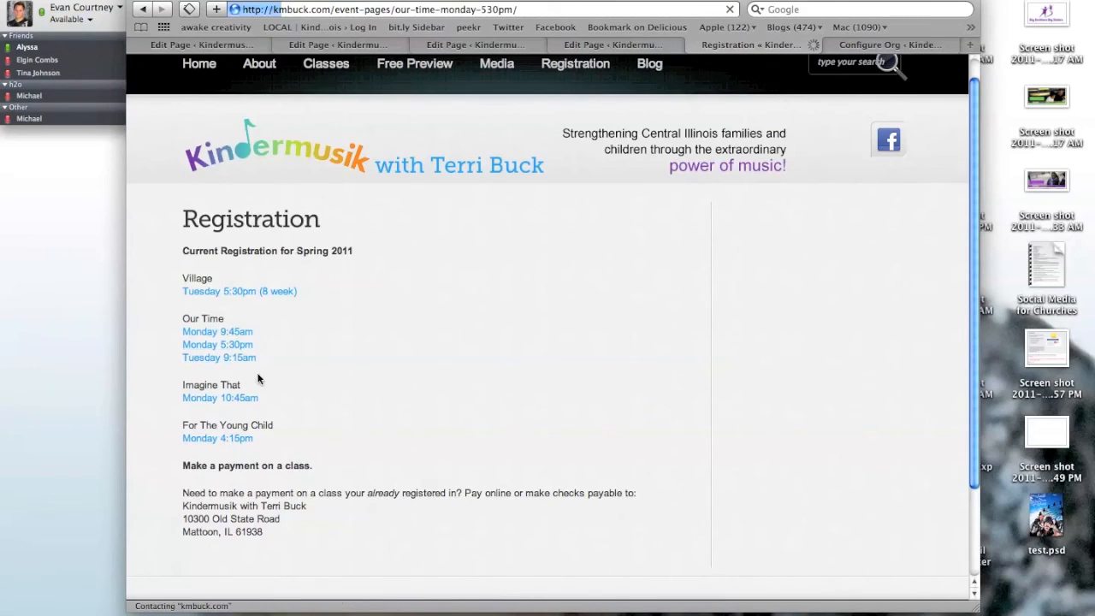
pyautogui.click(598, 51)
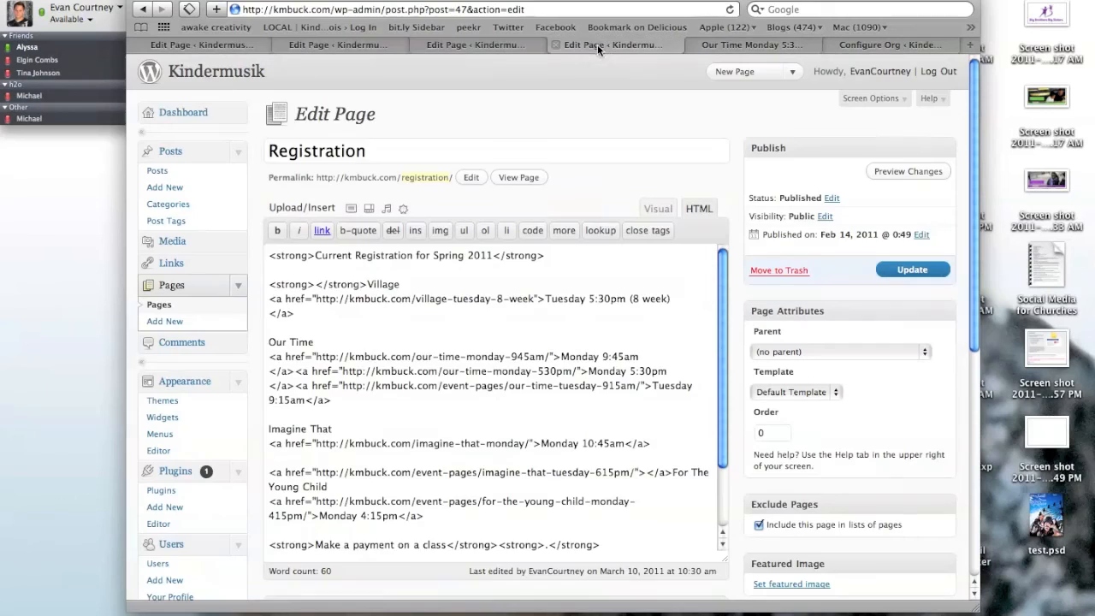
pyautogui.click(503, 45)
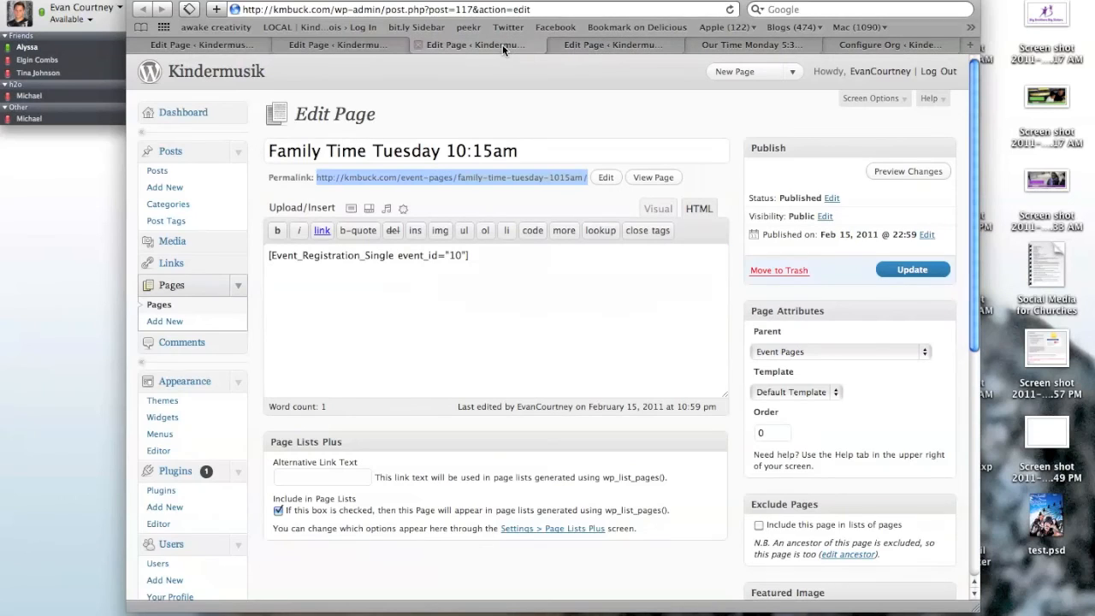
# - Return to the Registration page editor and examine the HTML of its class links and payment section
pyautogui.click(596, 46)
pyautogui.scroll(-5, 498, 272)
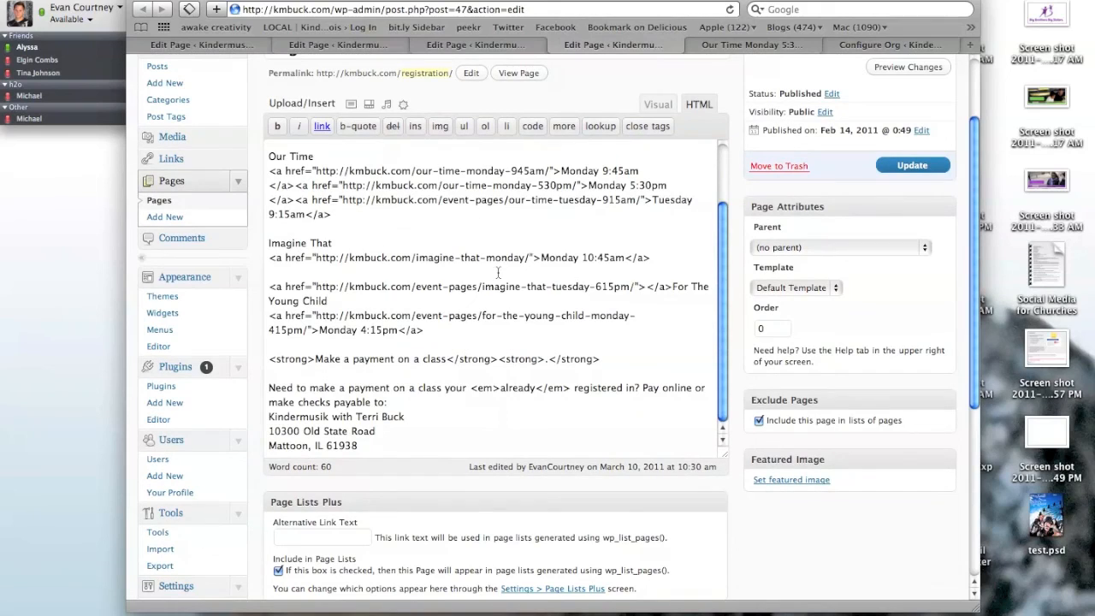
pyautogui.scroll(3, 497, 272)
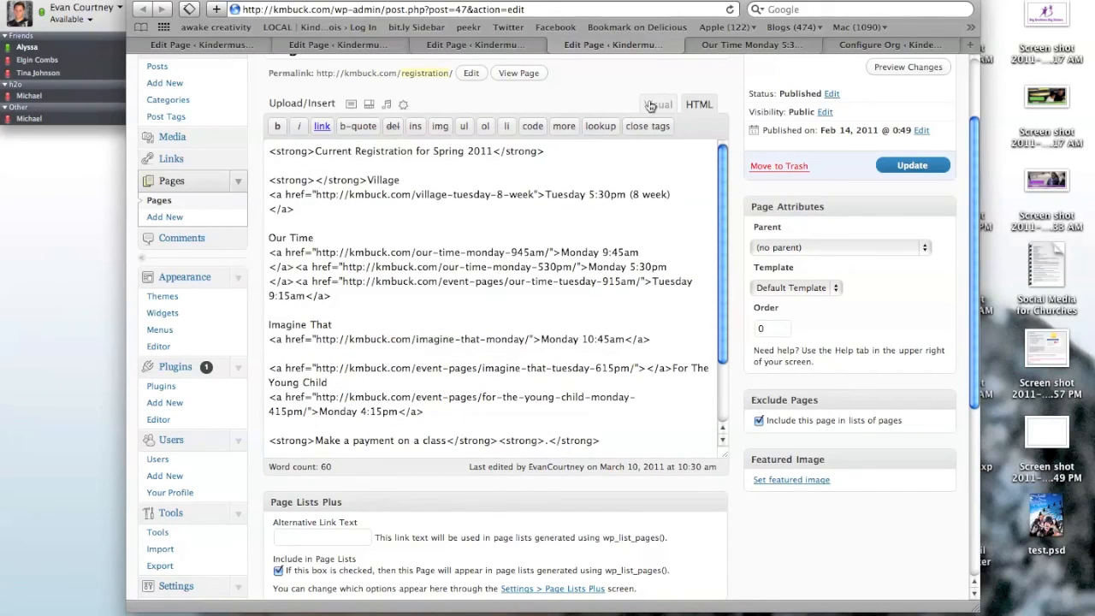
pyautogui.scroll(-3, 535, 272)
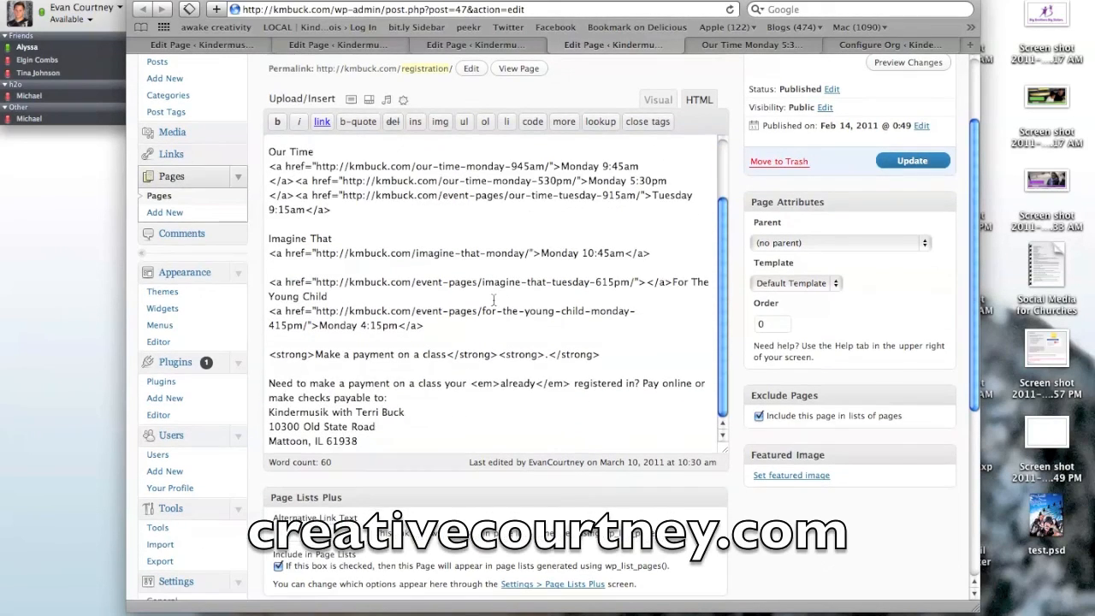
pyautogui.scroll(5, 505, 291)
pyautogui.scroll(1, 734, 185)
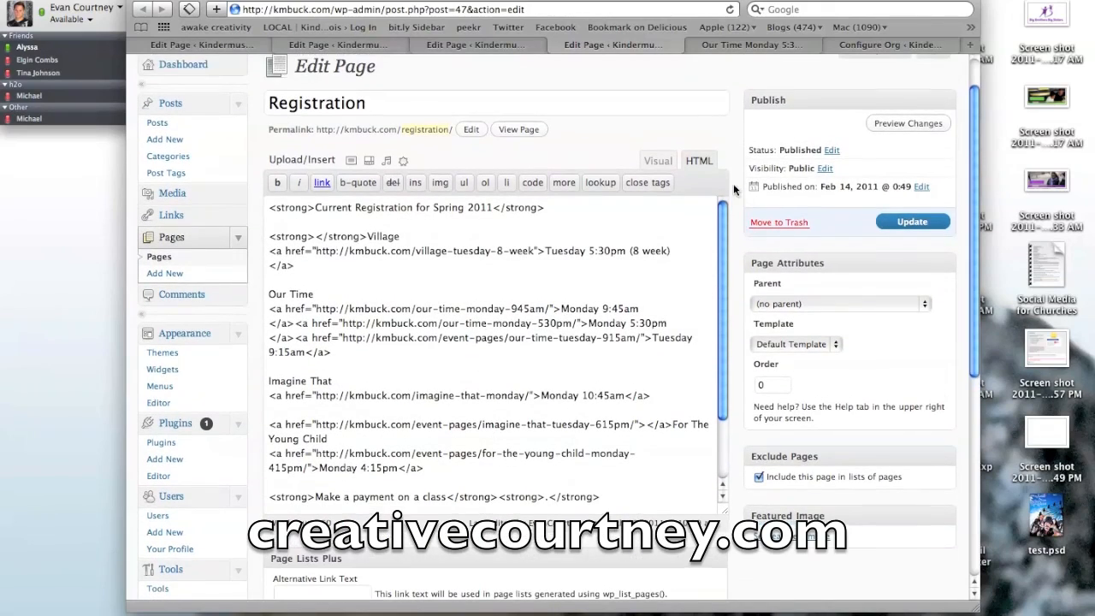